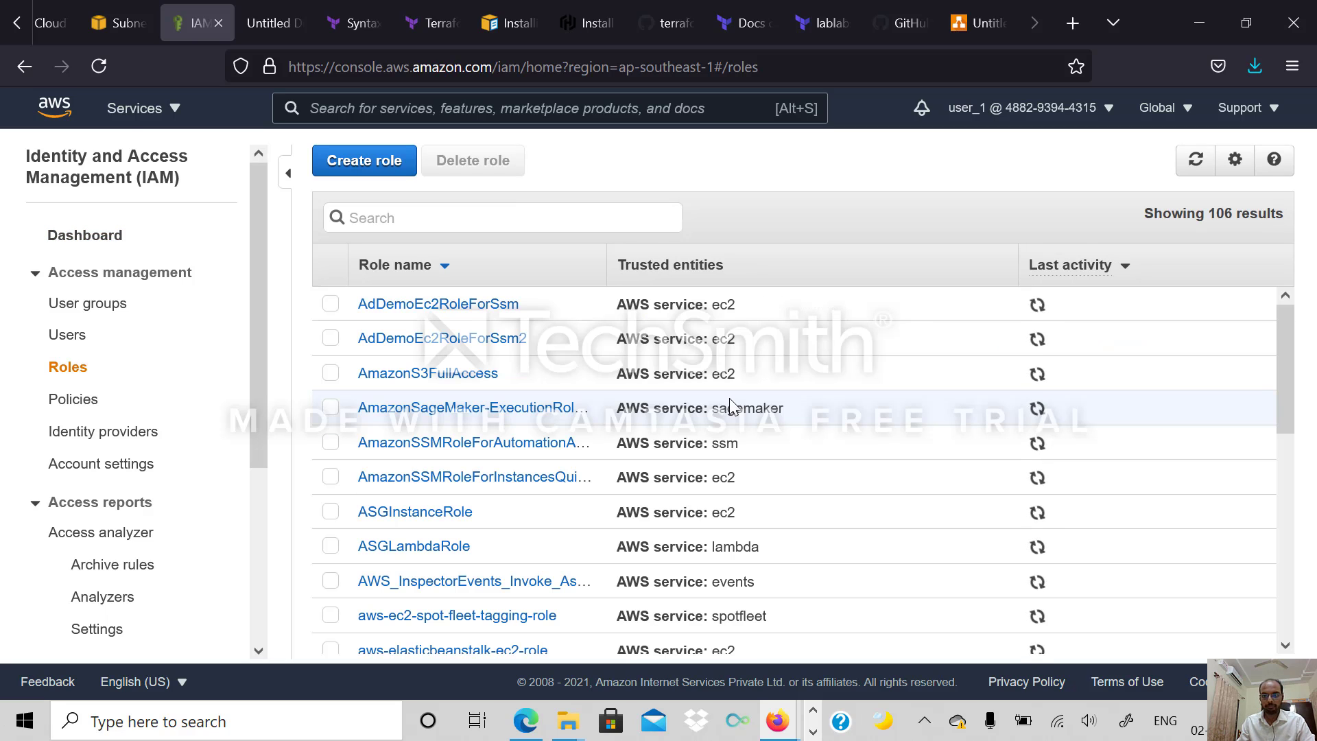
Start creating a new IAM role with another AWS account as the trusted entity type.
left_click(353, 168)
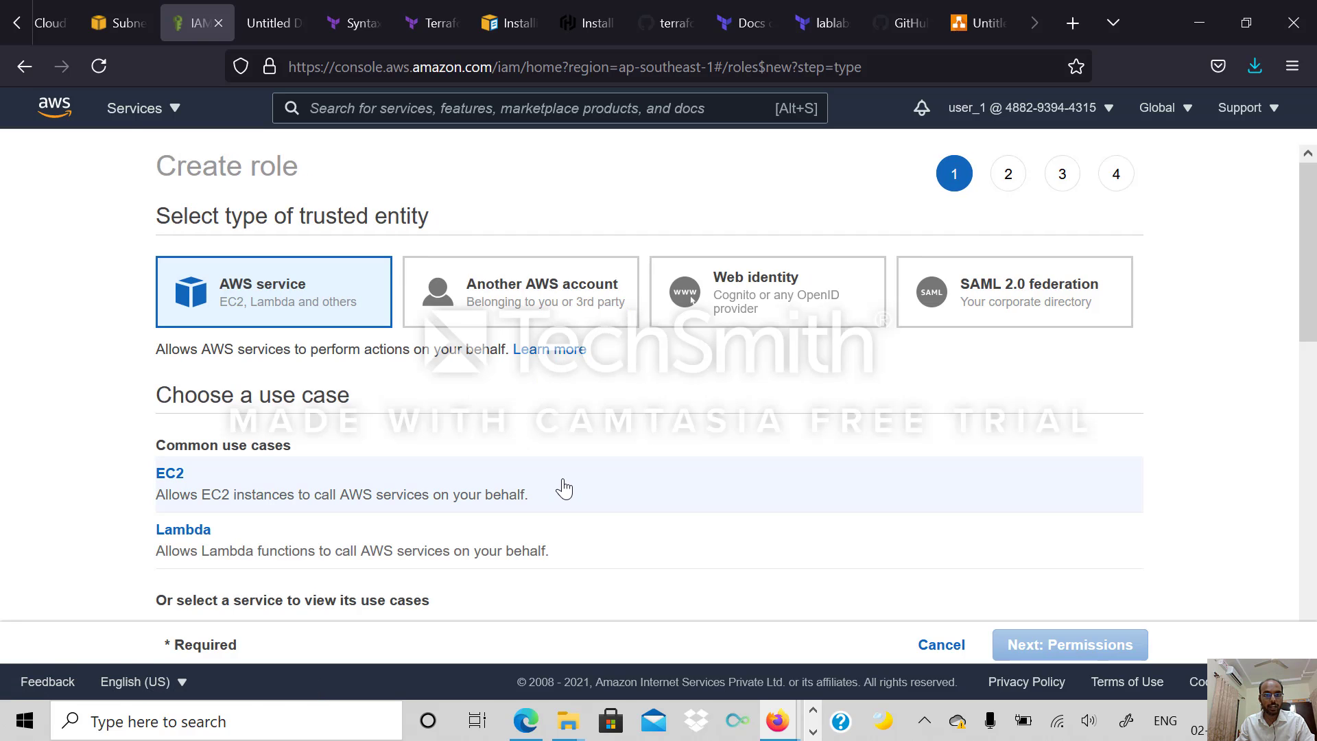
left_click(568, 291)
left_click(561, 437)
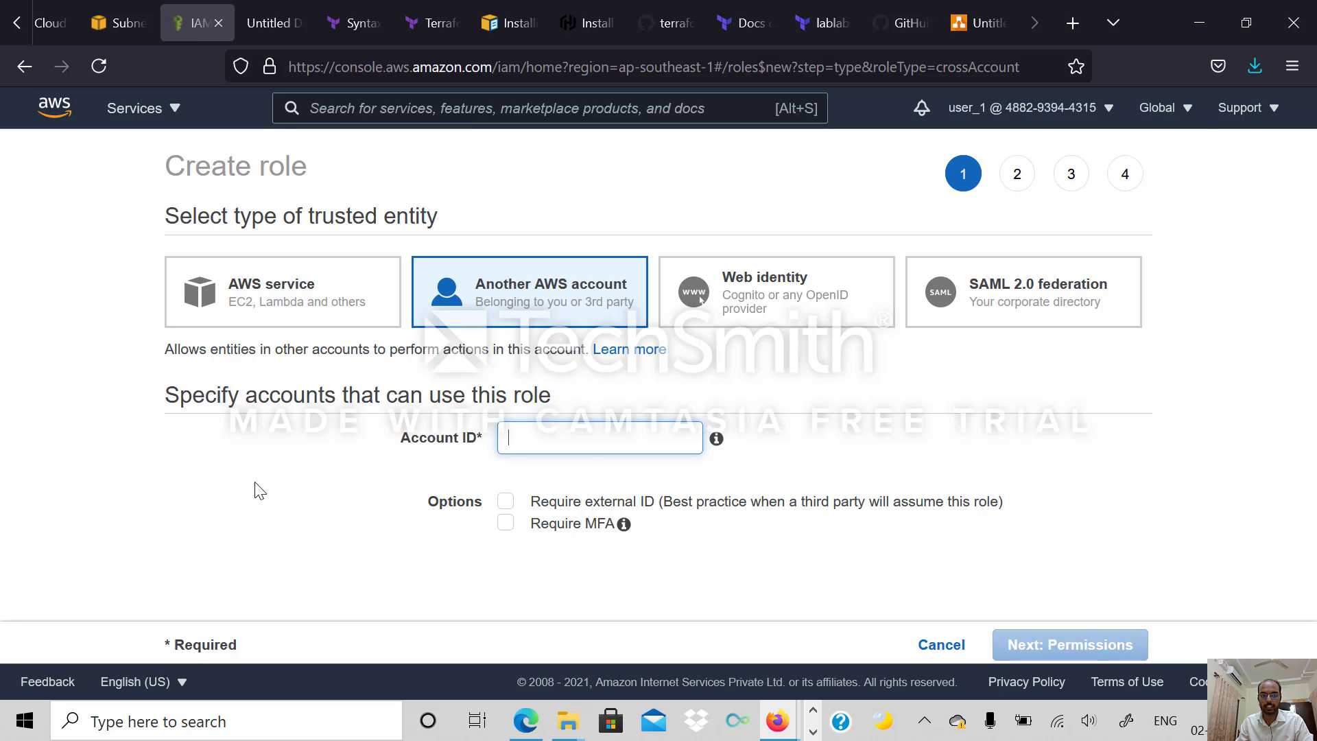
Copy the account ID from the user_2 console window, enter it as the role's trusted account ID, and continue to permissions.
key("alt+Tab")
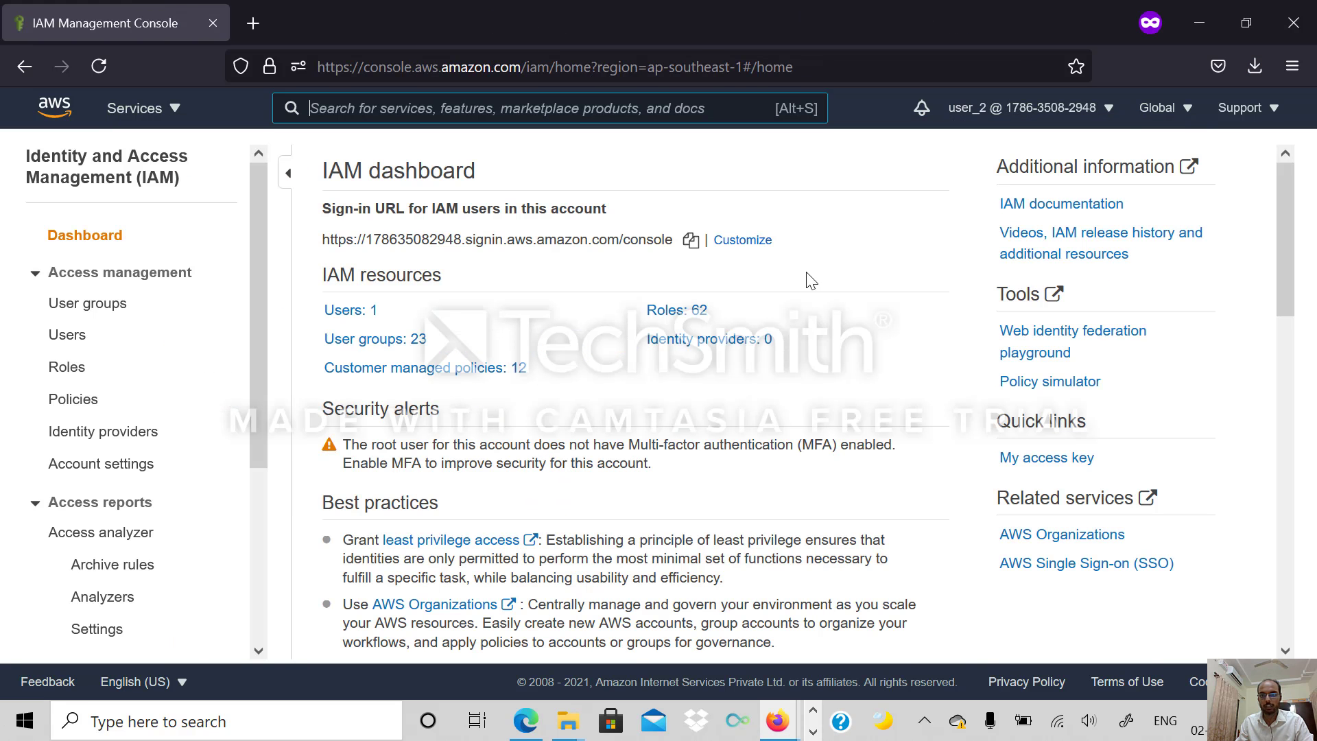
left_click(1105, 114)
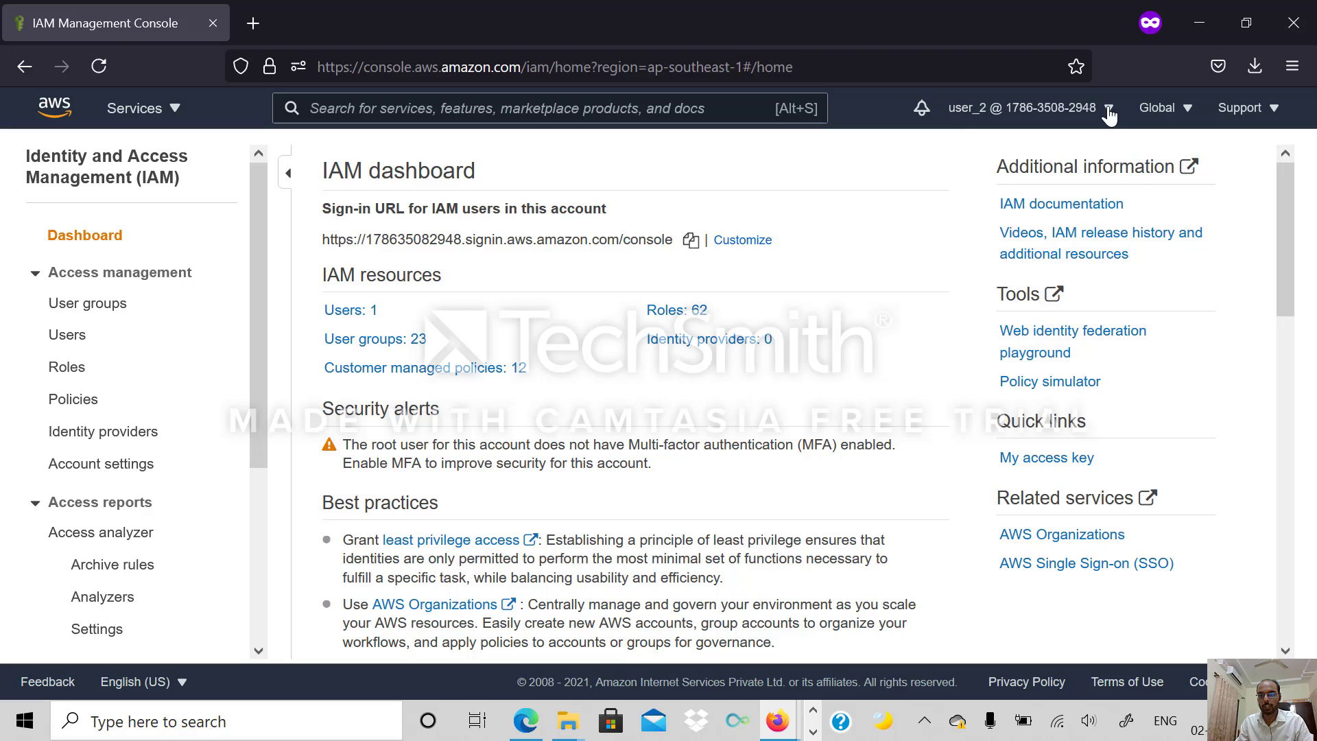
double_click(954, 209)
key("ctrl+c")
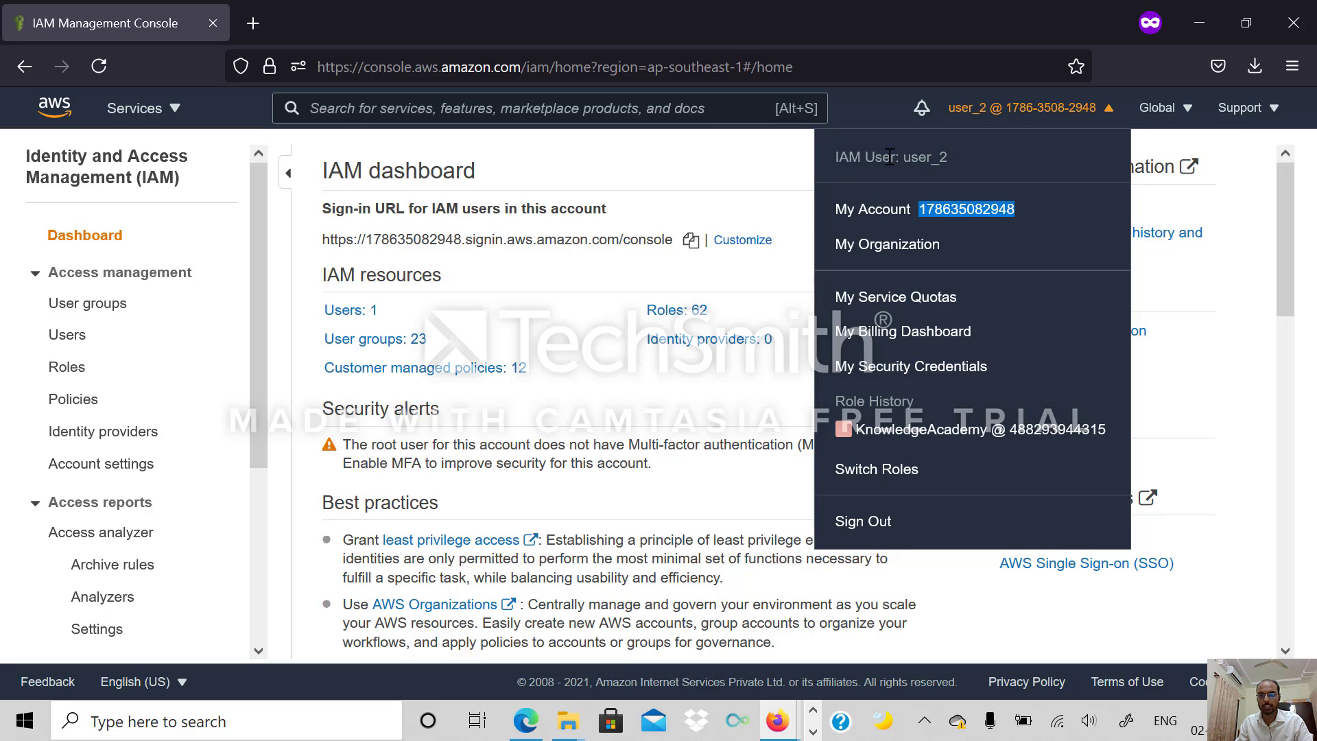
key("alt+Tab")
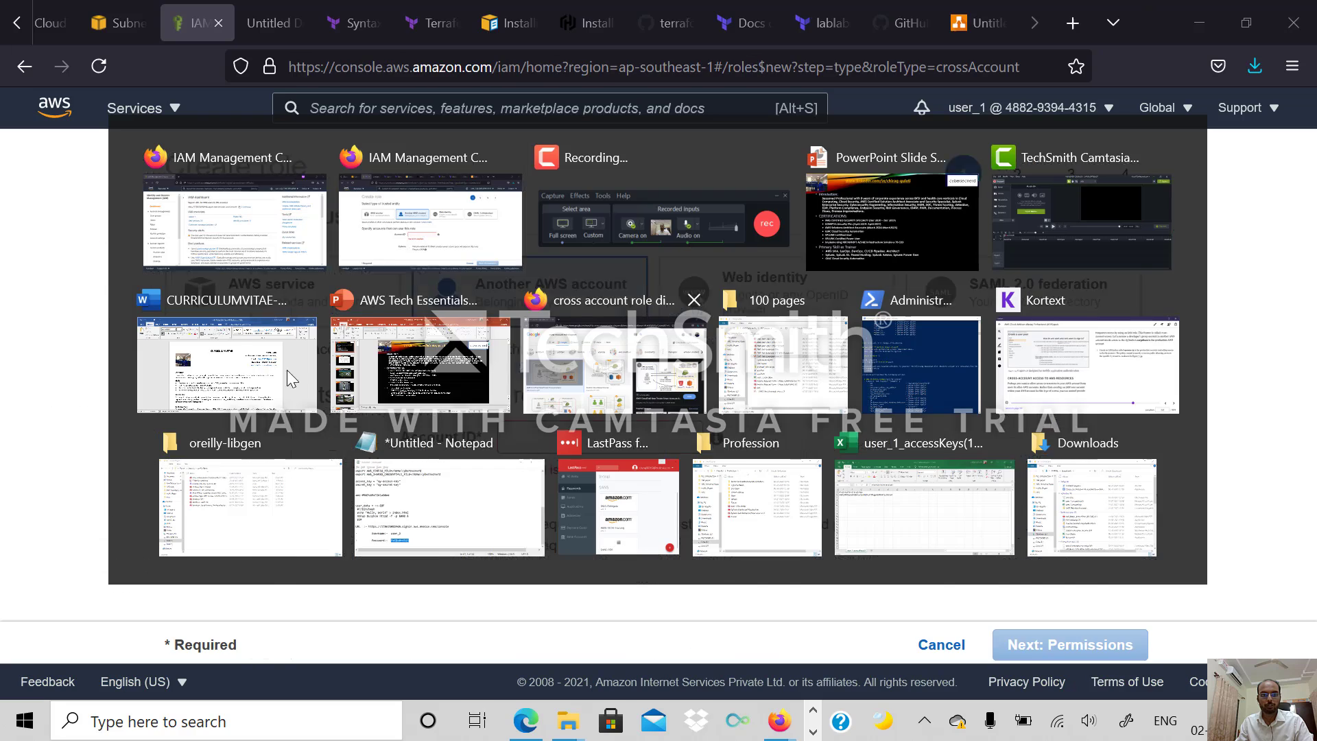
key("ctrl+v")
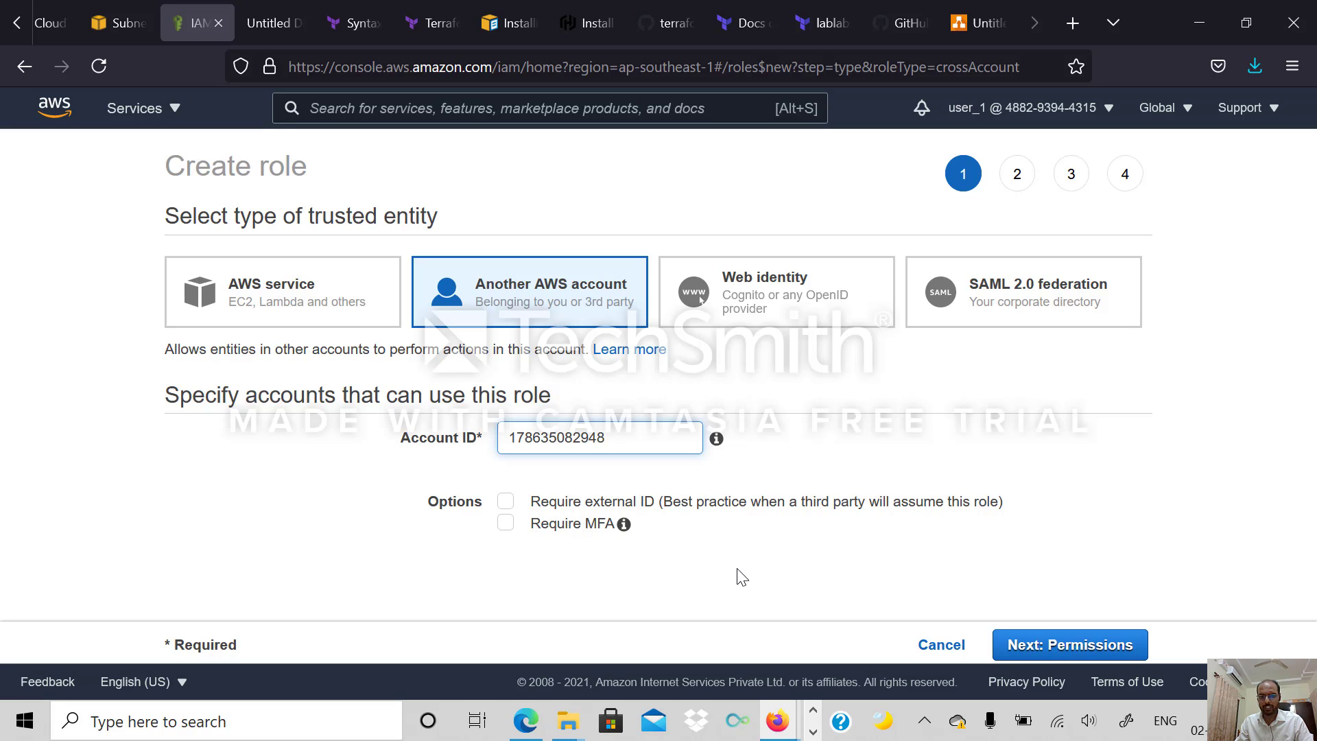
left_click(1067, 645)
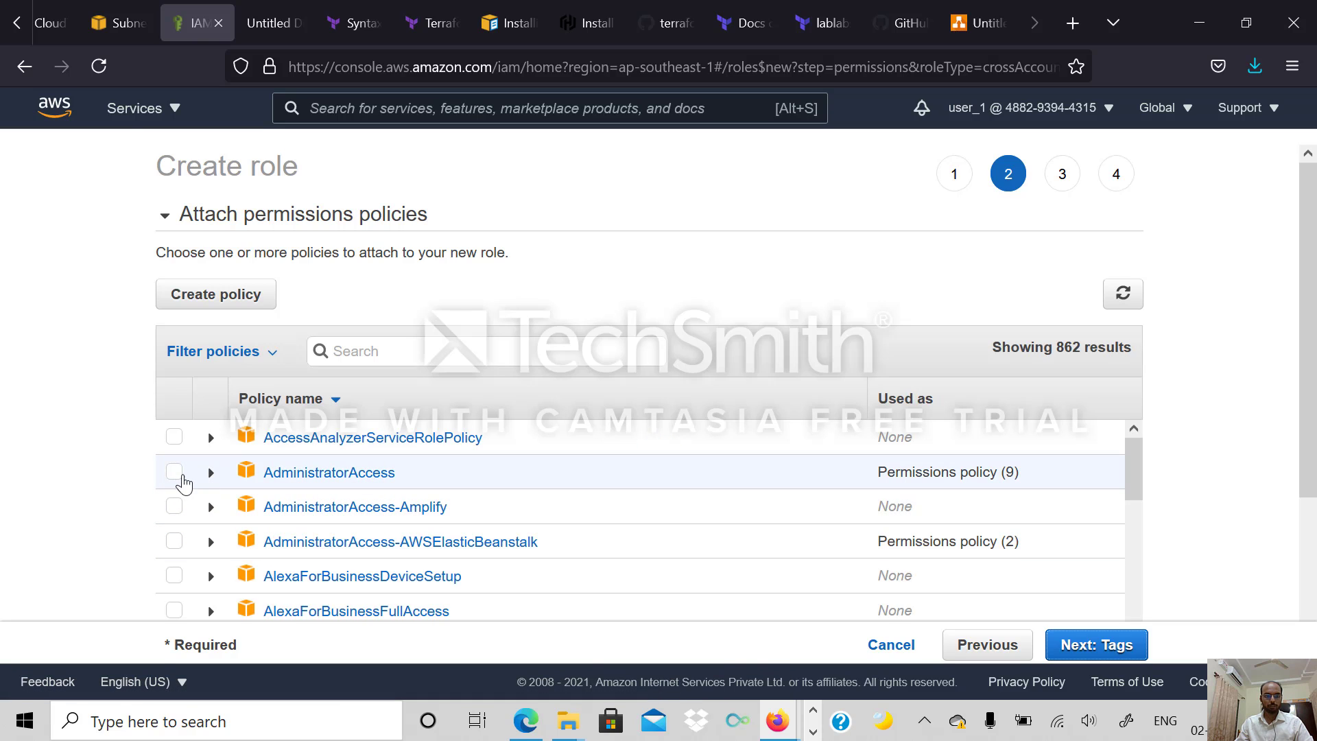
Attach the AdministratorAccess policy to the role and proceed to the review without adding tags.
left_click(175, 473)
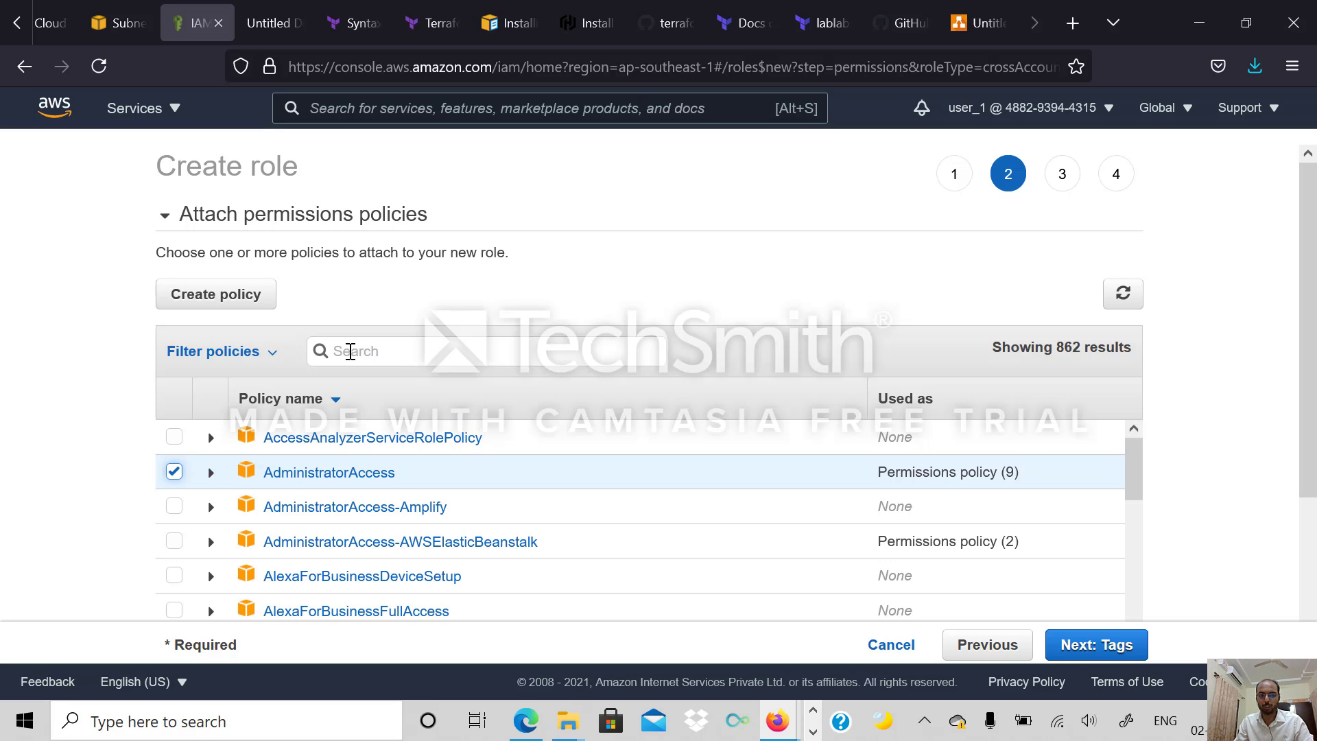
left_click(1108, 642)
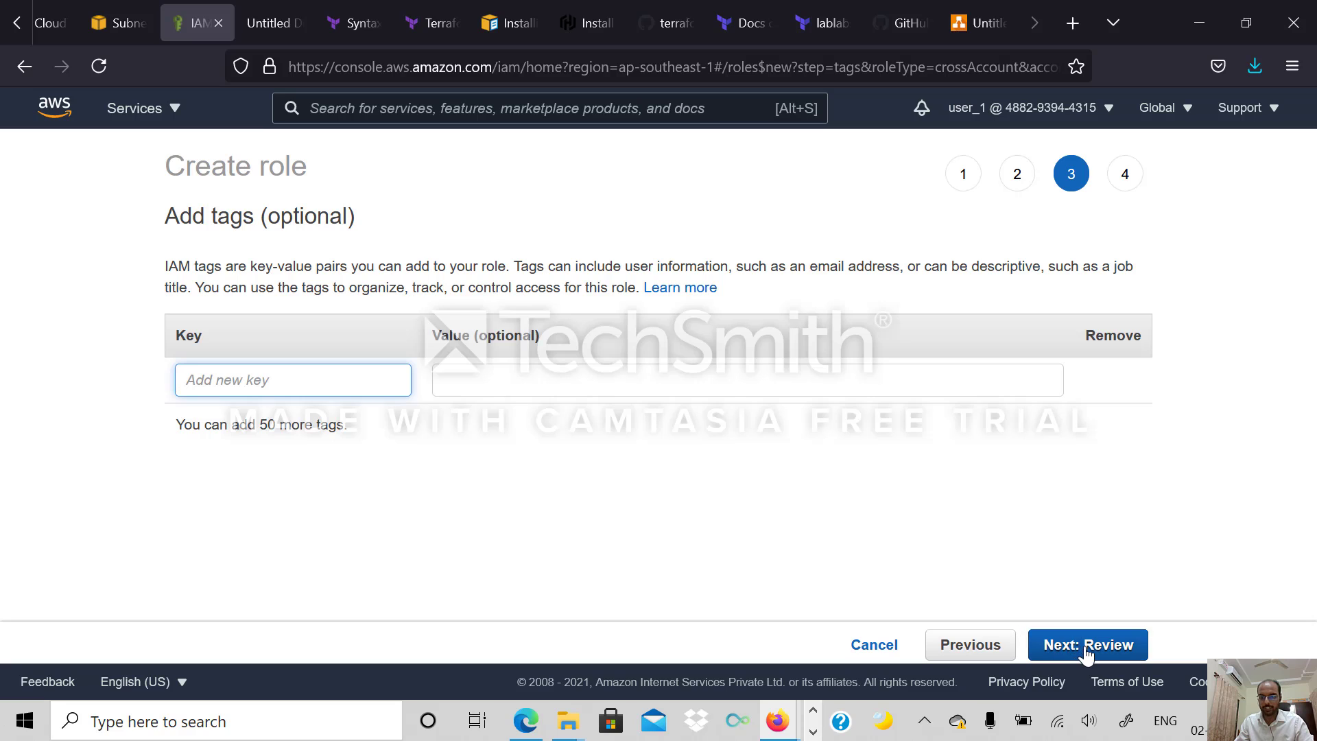
left_click(1090, 651)
Name the role KnowledgeAcademyDemo, reuse that name as its description, and create the role.
left_click(529, 281)
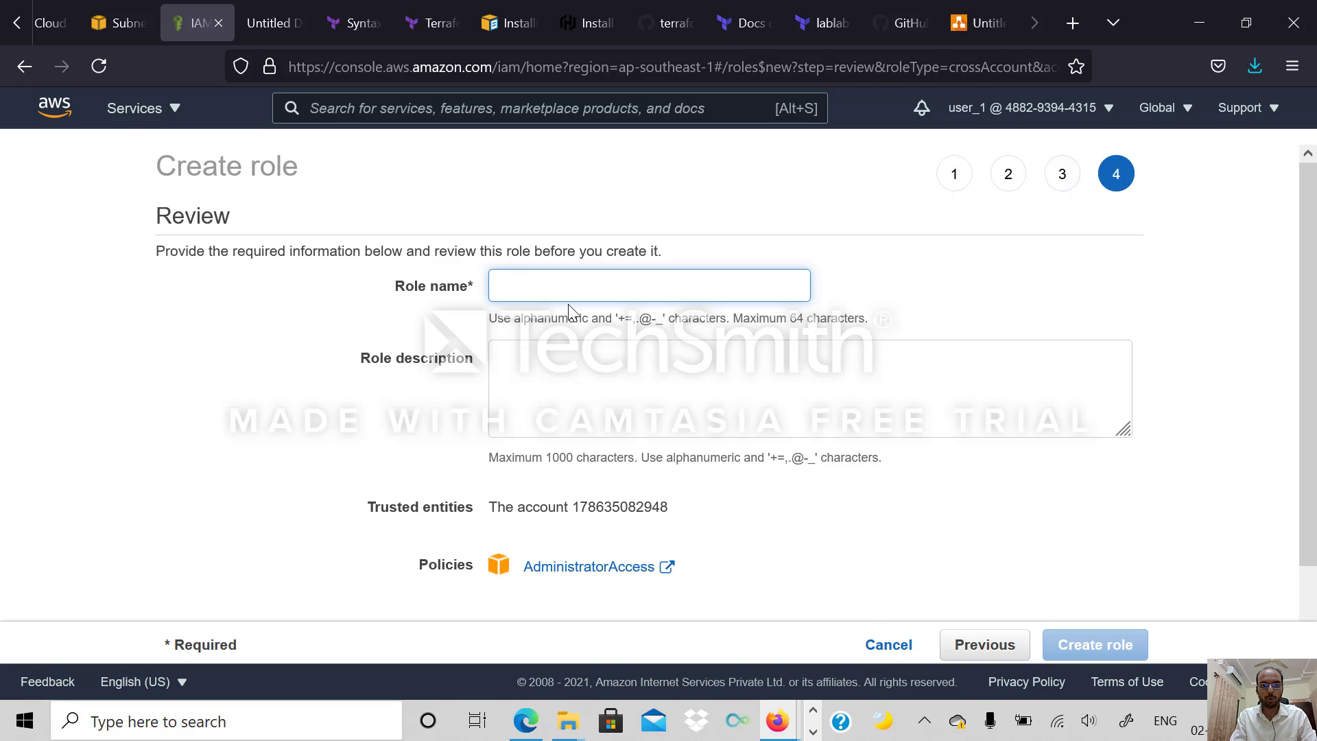
type("Knowledge")
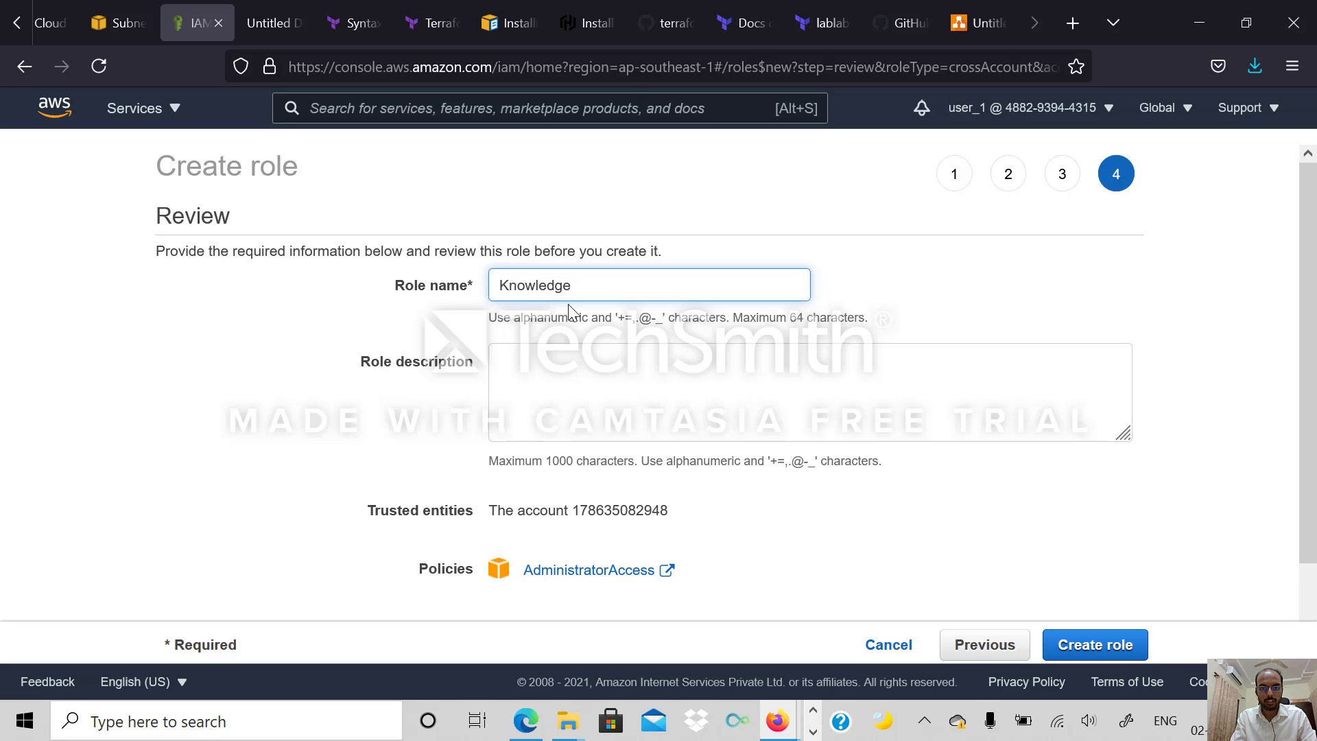
type("Academy")
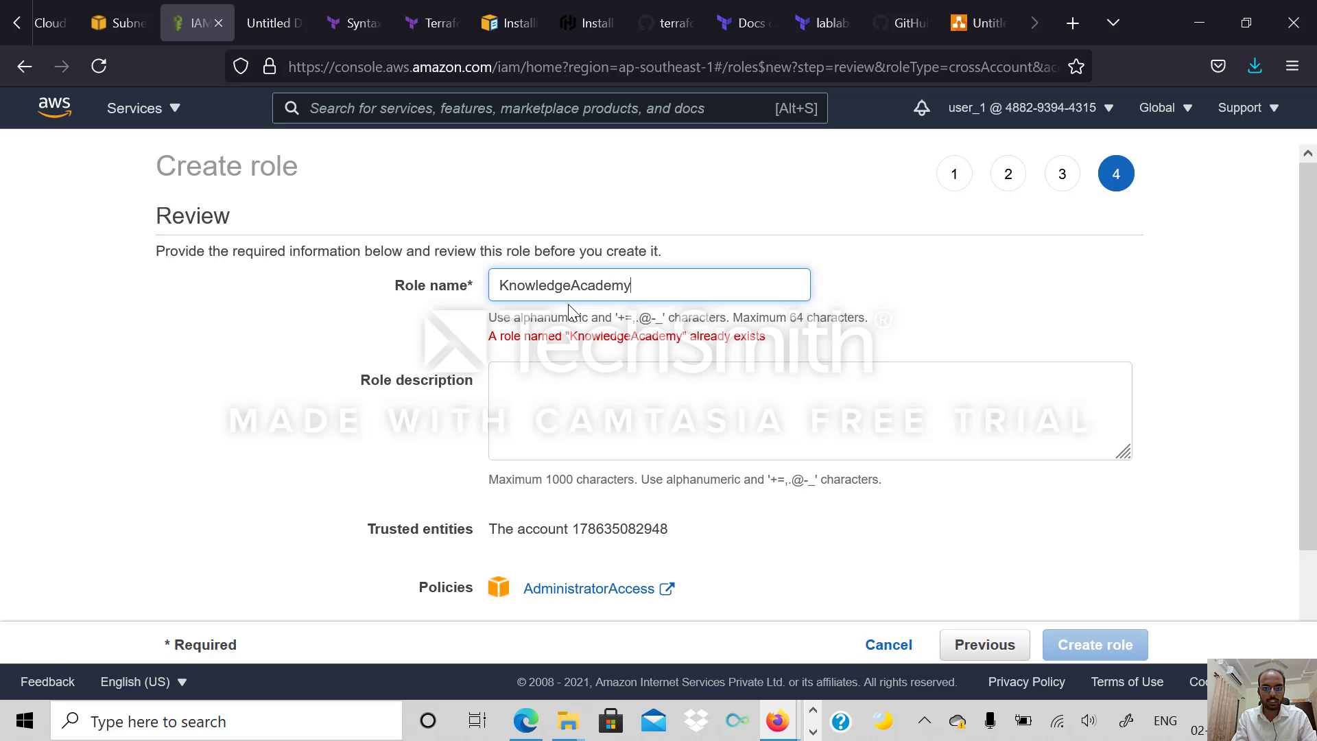
type("Demo")
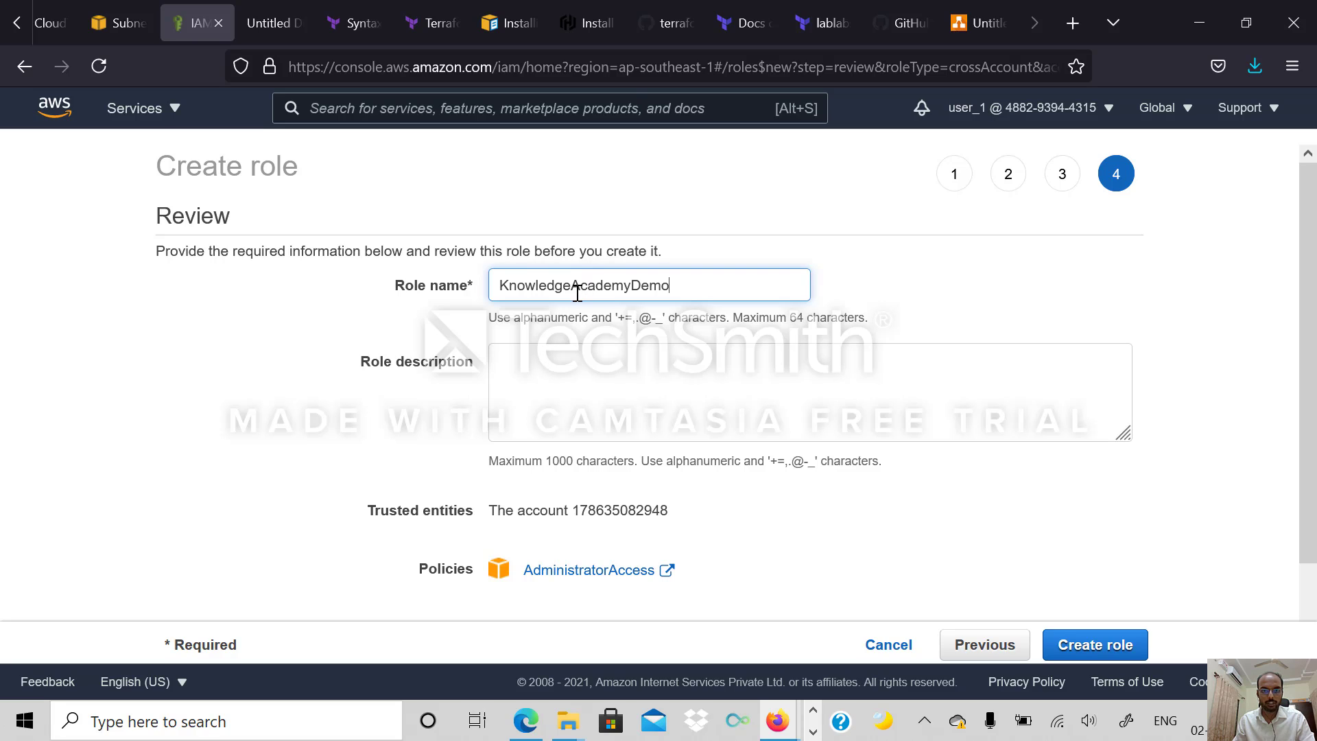
double_click(579, 291)
key("ctrl+c")
left_click(569, 378)
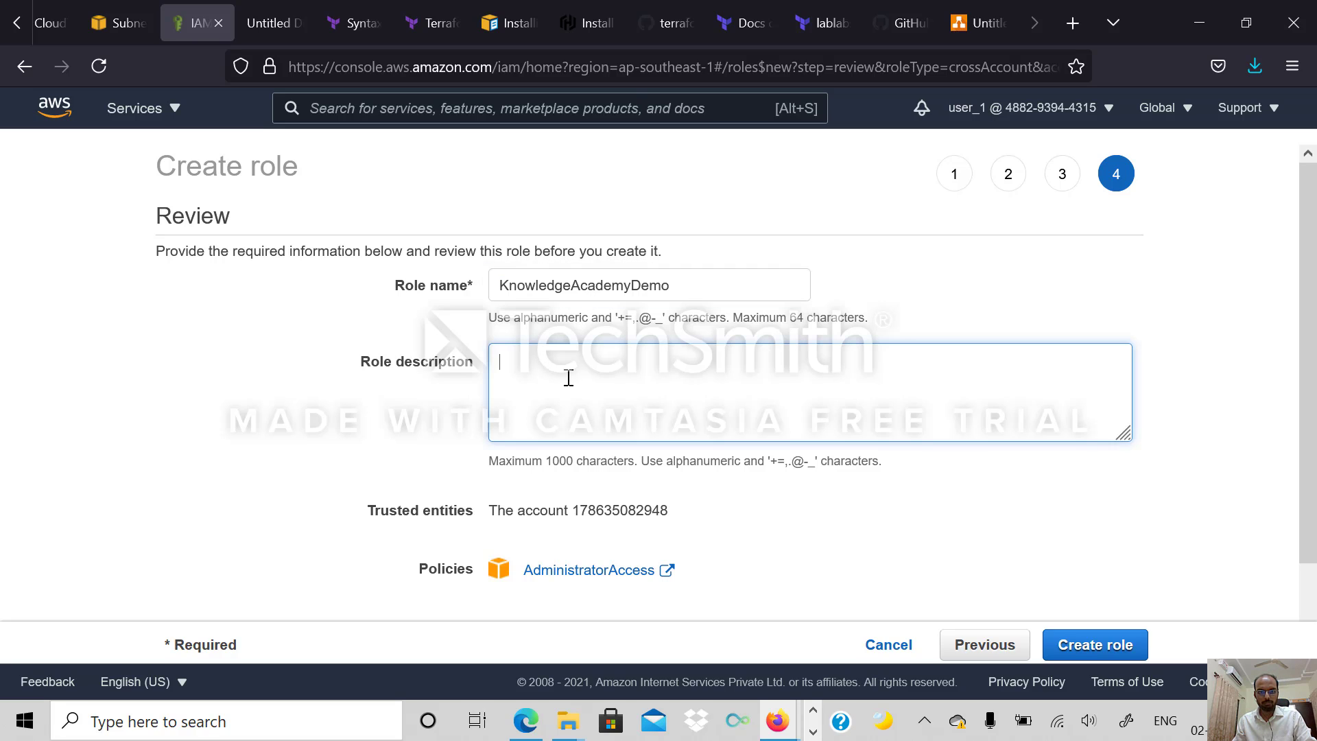
key("ctrl+v")
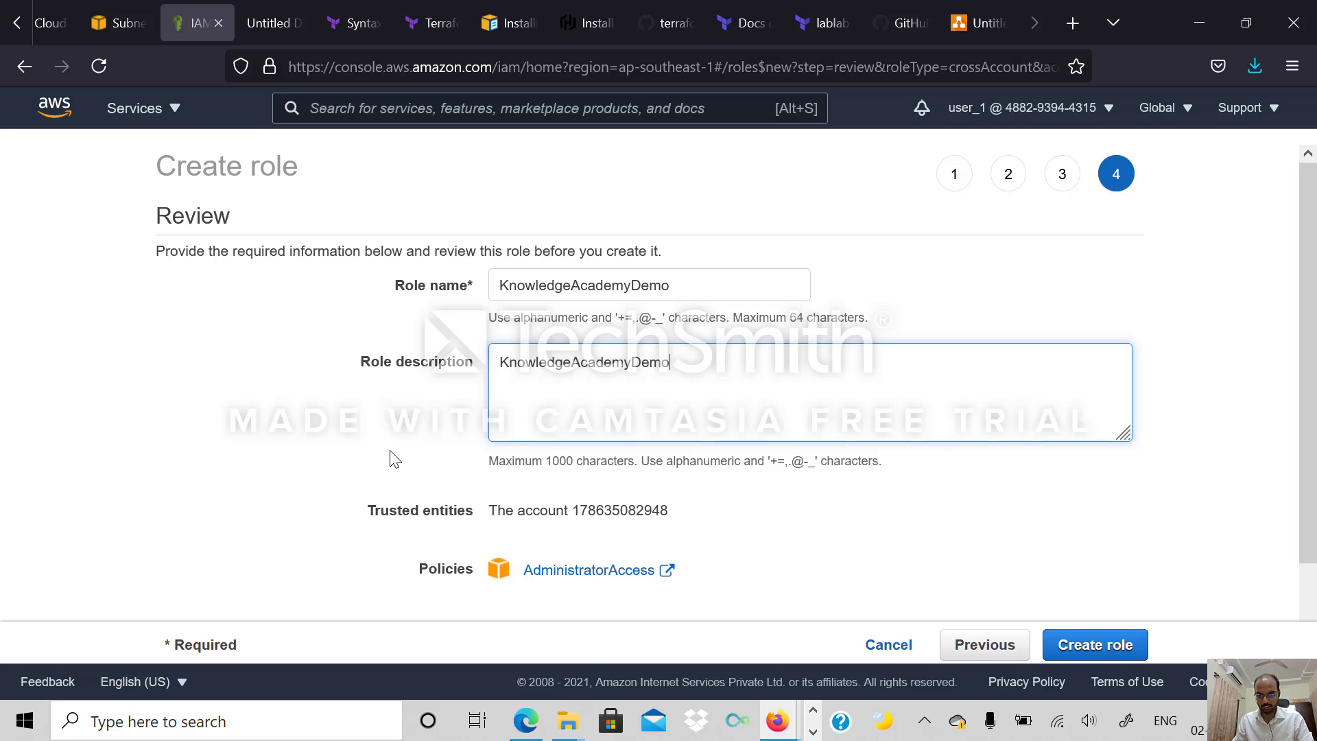
left_click(1113, 650)
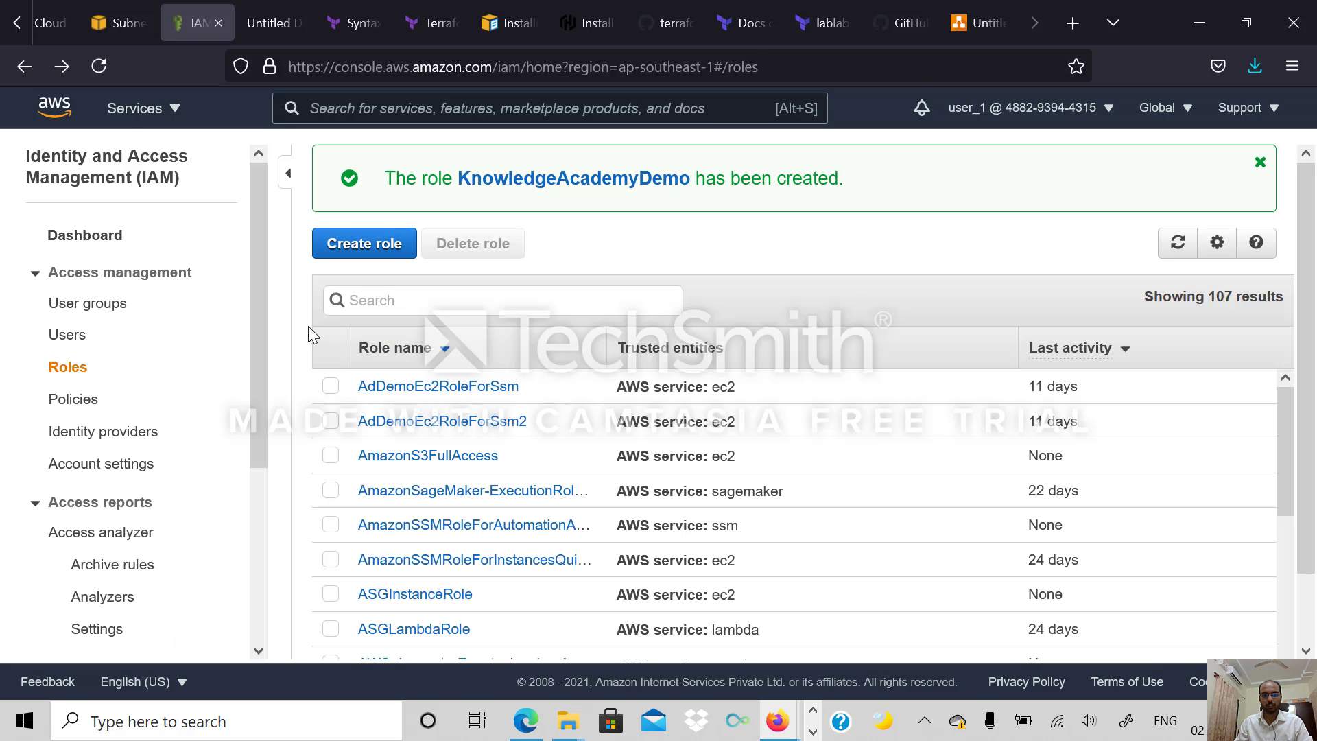
Search the roles for "know", open KnowledgeAcademyDemo, and review its summary, permissions policies and trust relationships.
type("know")
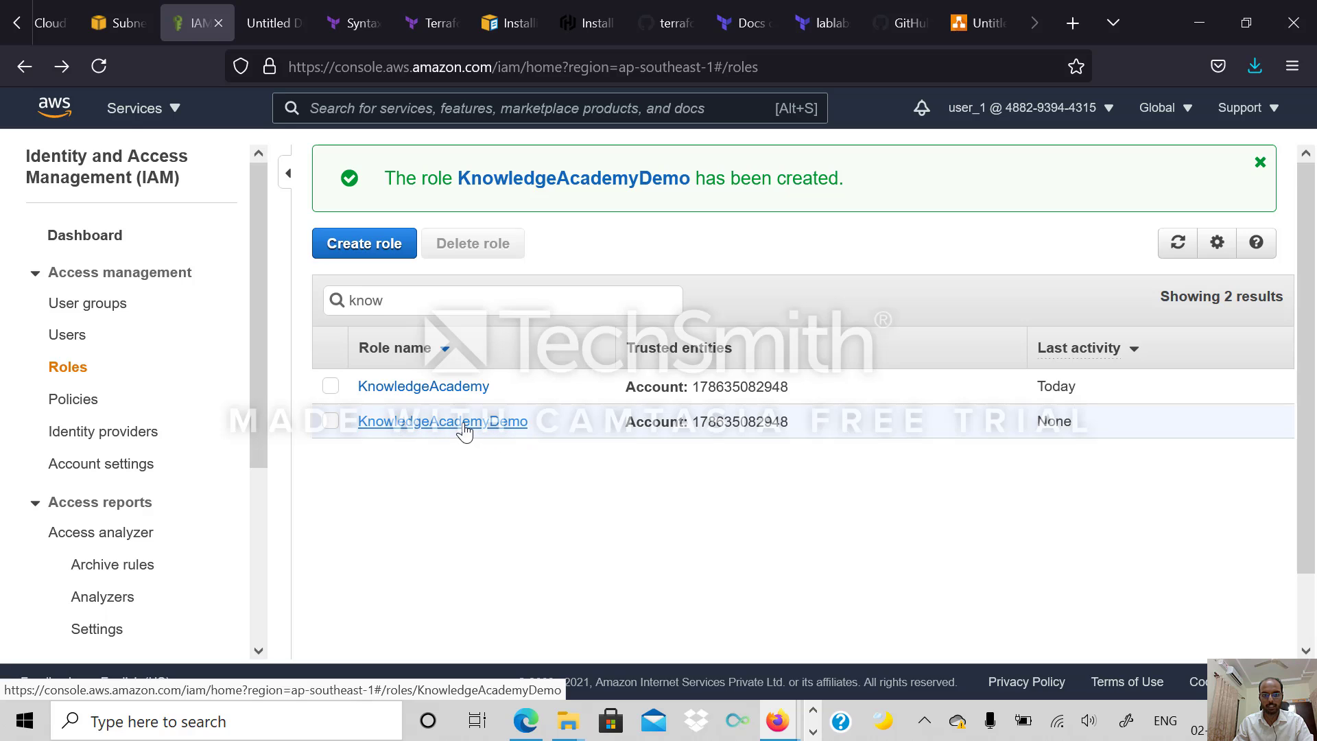
left_click(442, 421)
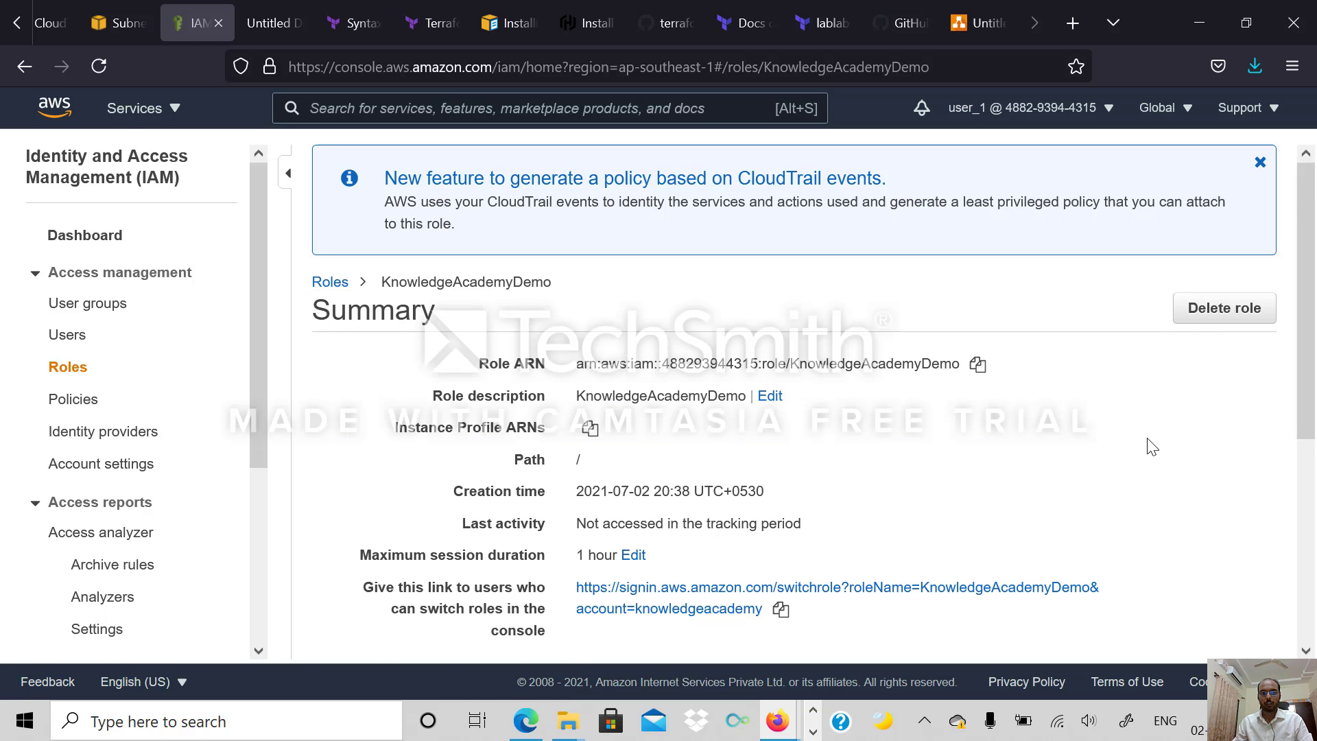
scroll(935, 476, "down", 2)
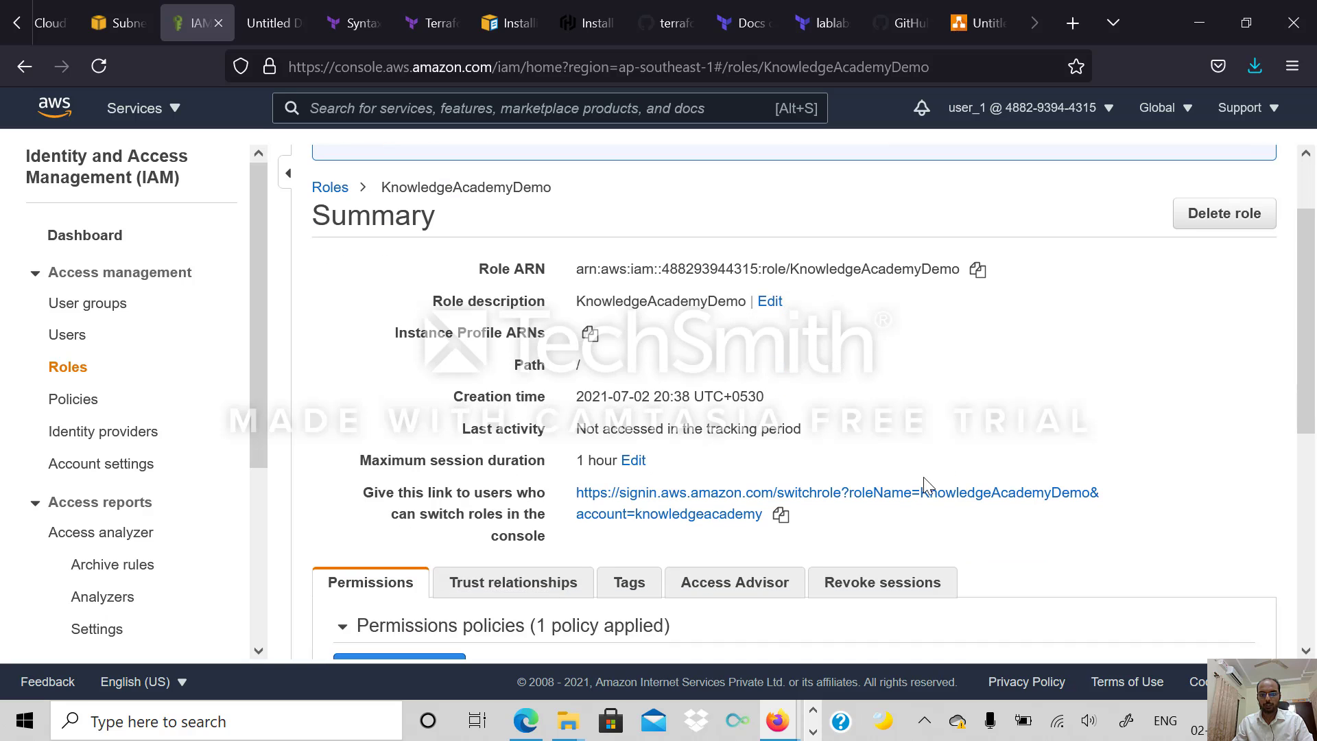
scroll(926, 492, "up", 2)
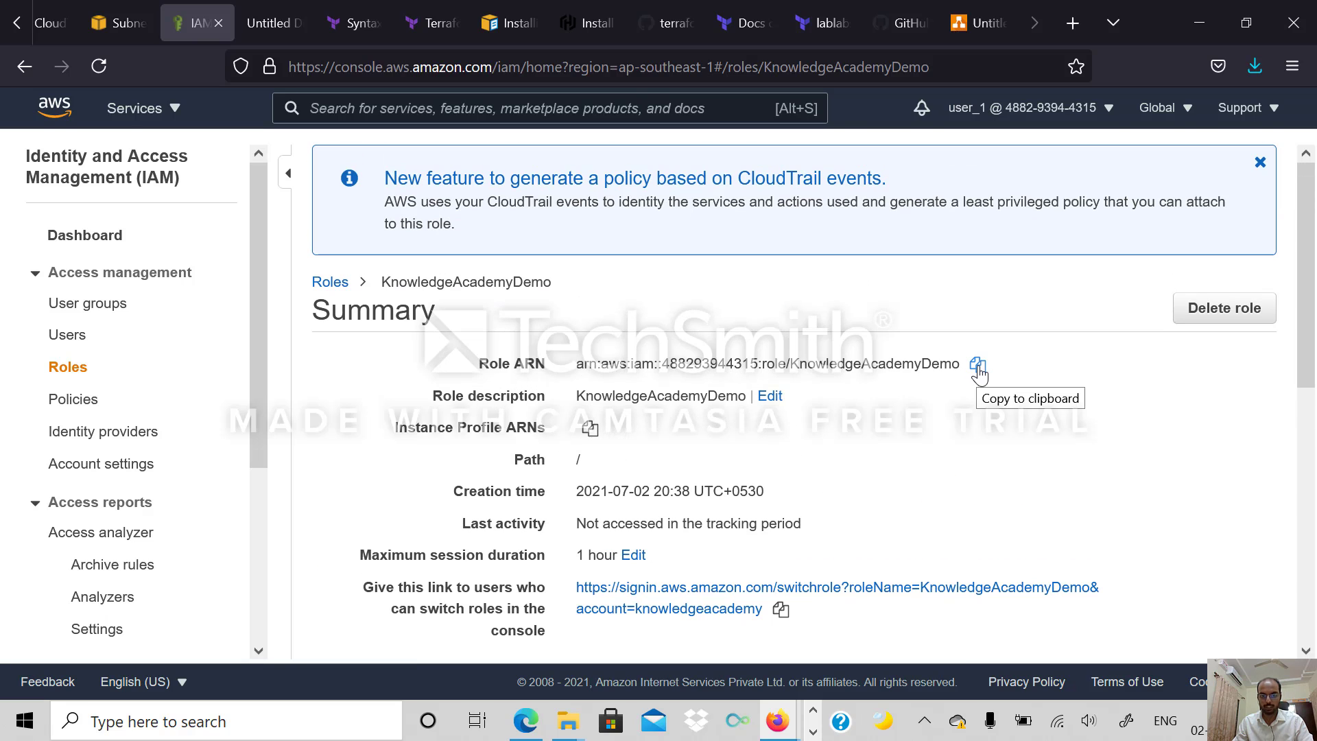
scroll(955, 515, "down", 8)
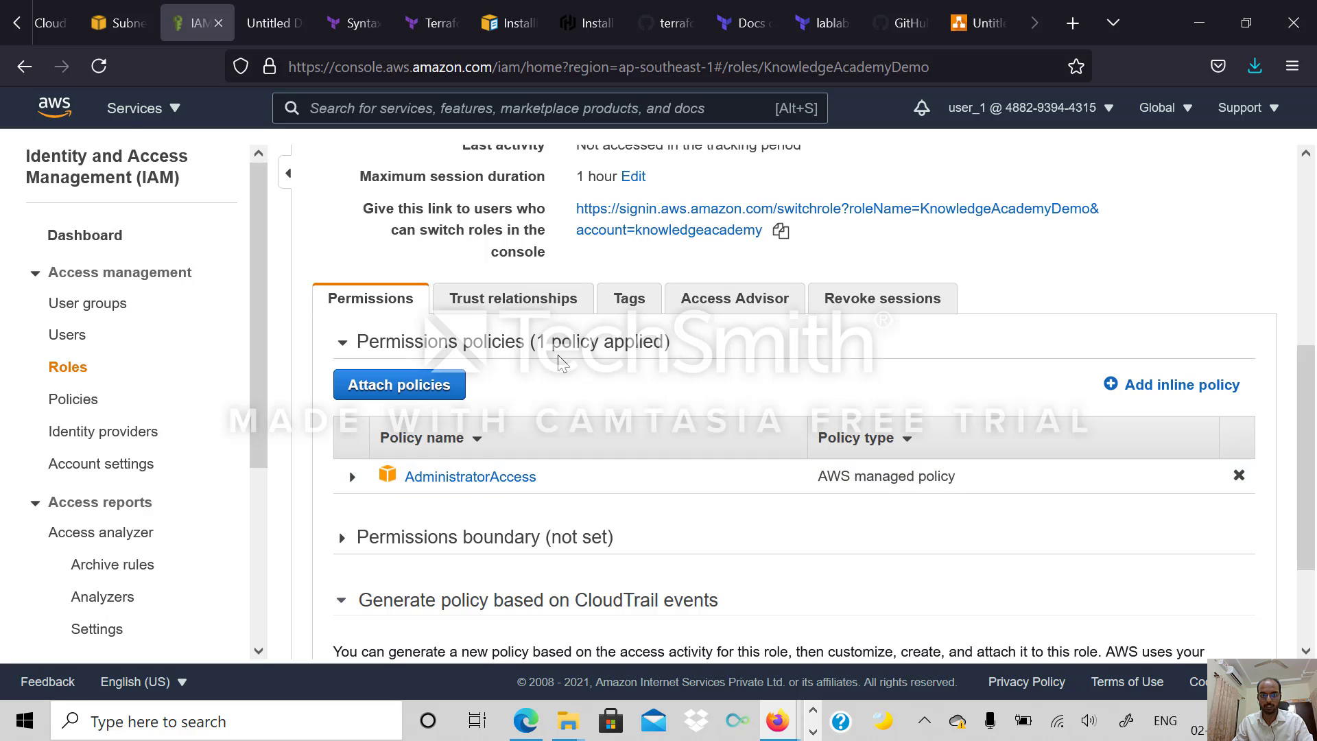
left_click(513, 298)
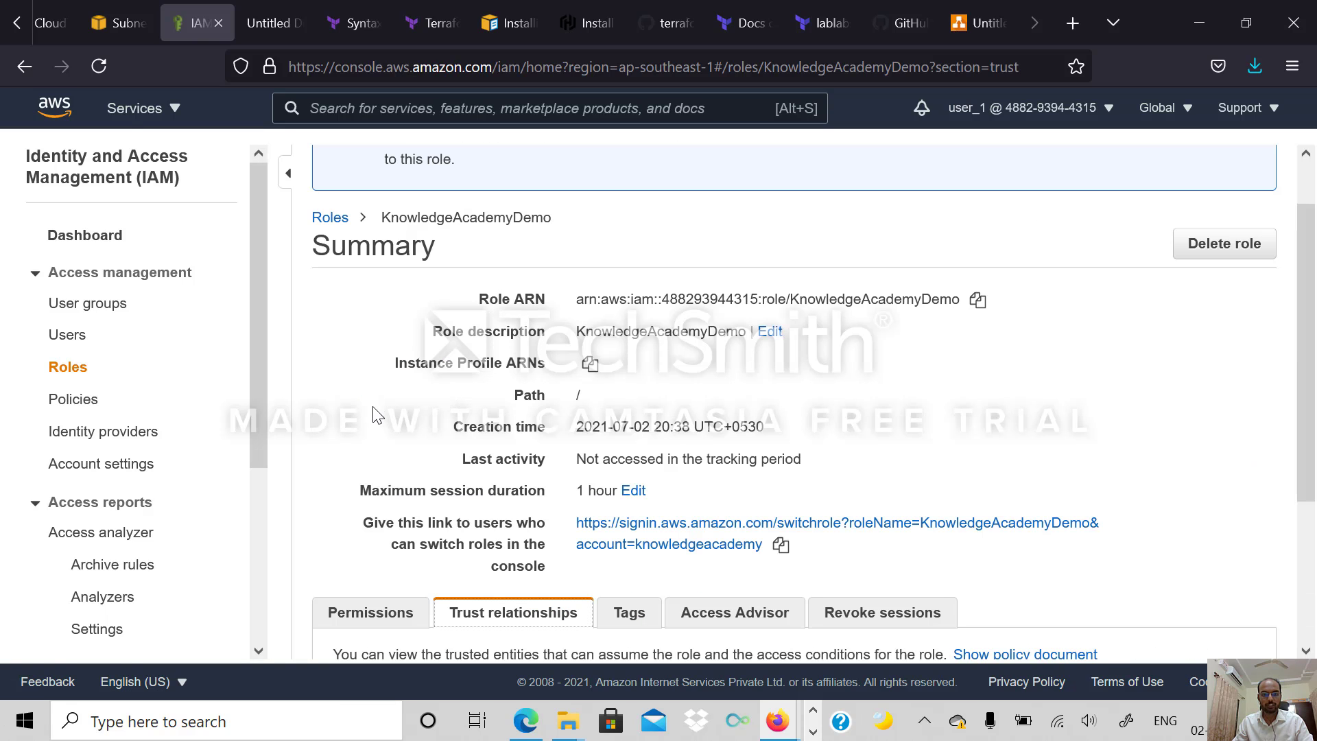
scroll(374, 426, "down", 5)
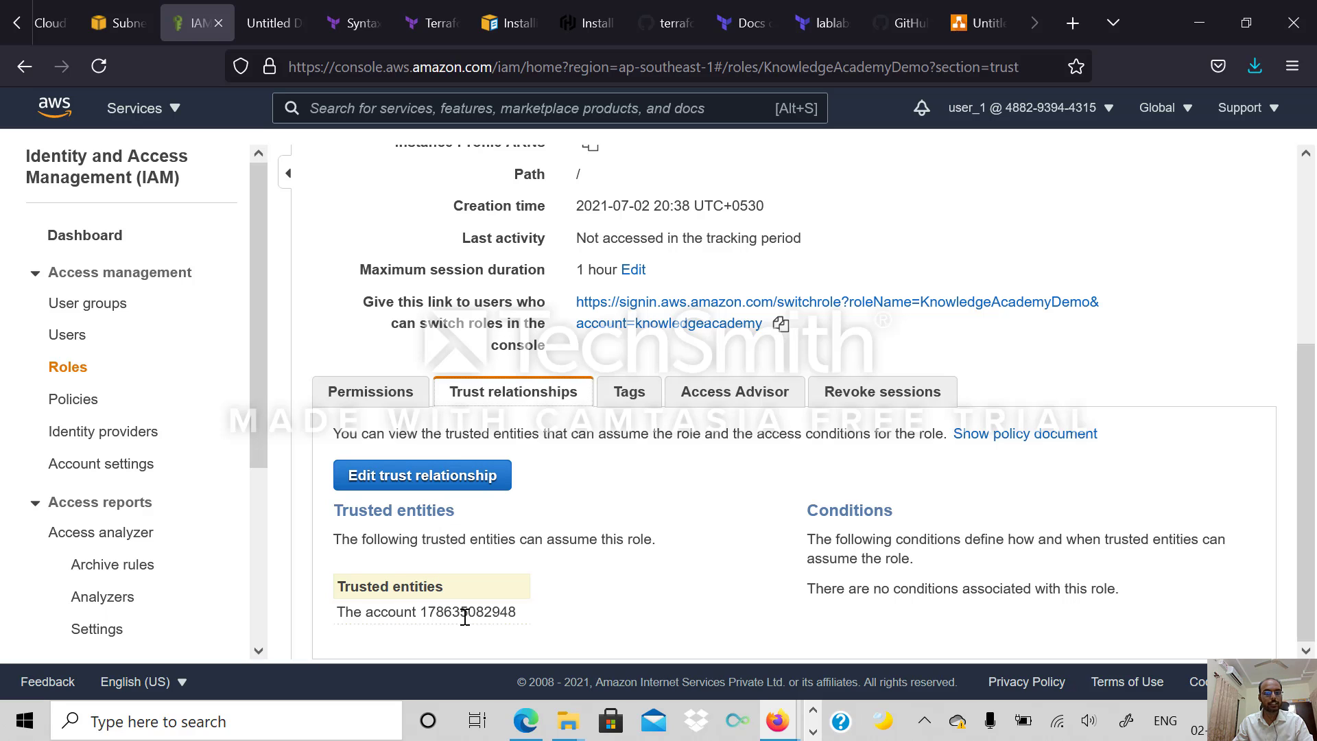
scroll(559, 616, "up", 4)
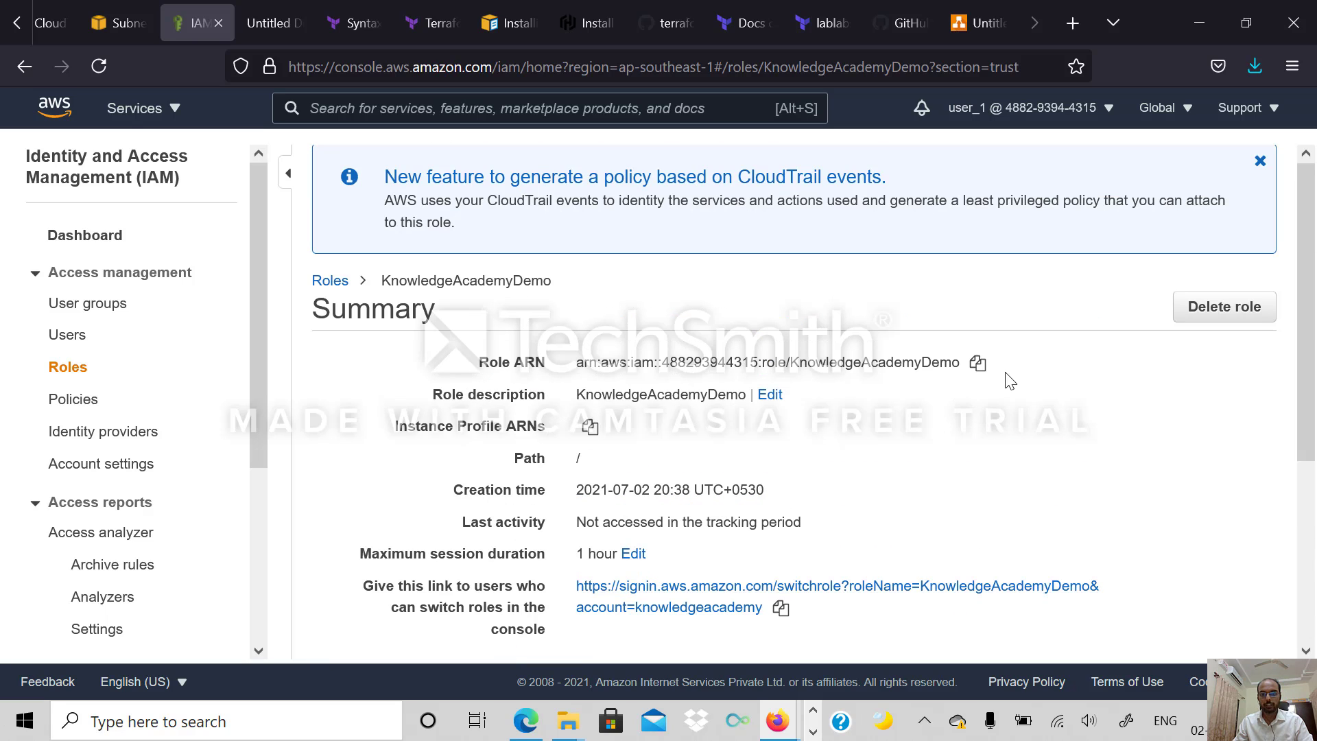
Copy the role's ARN, then open the permissions policies of user_2 in the other account's IAM console window.
left_click(979, 364)
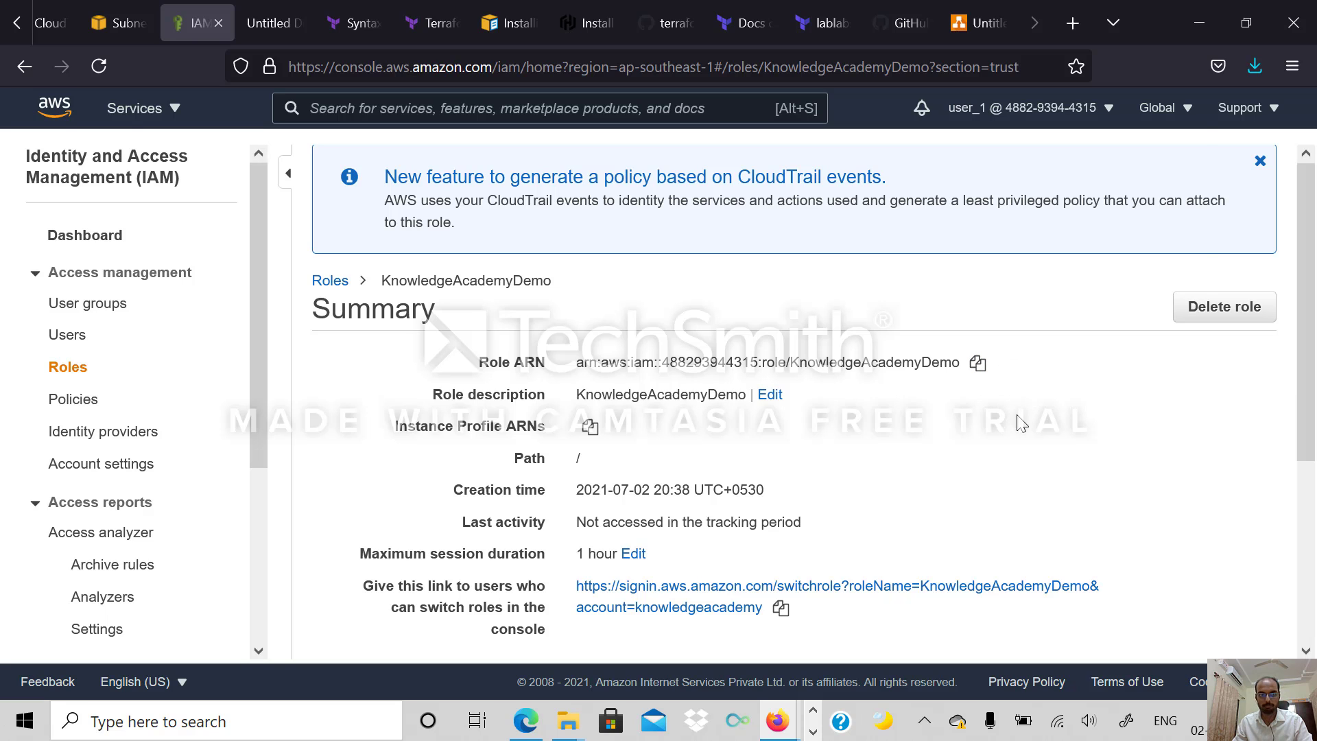
key("alt+Tab")
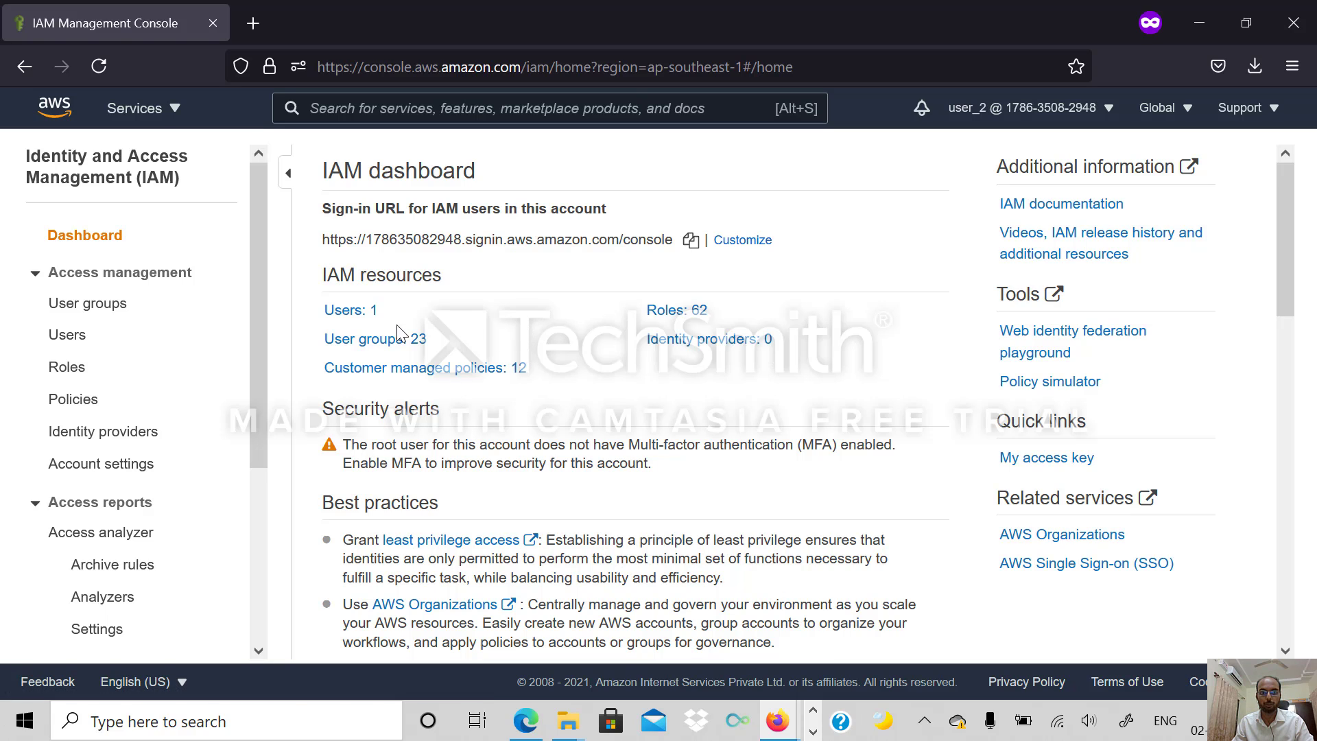
left_click(350, 317)
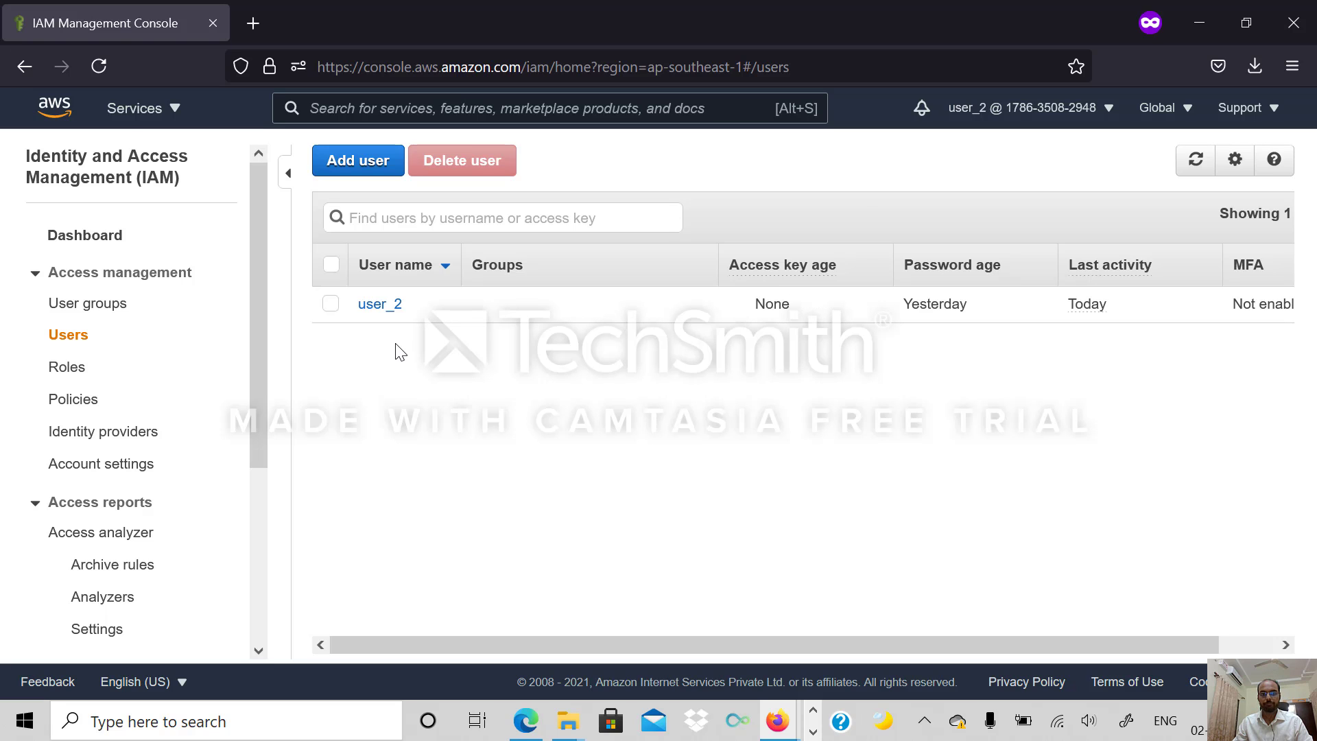
left_click(383, 306)
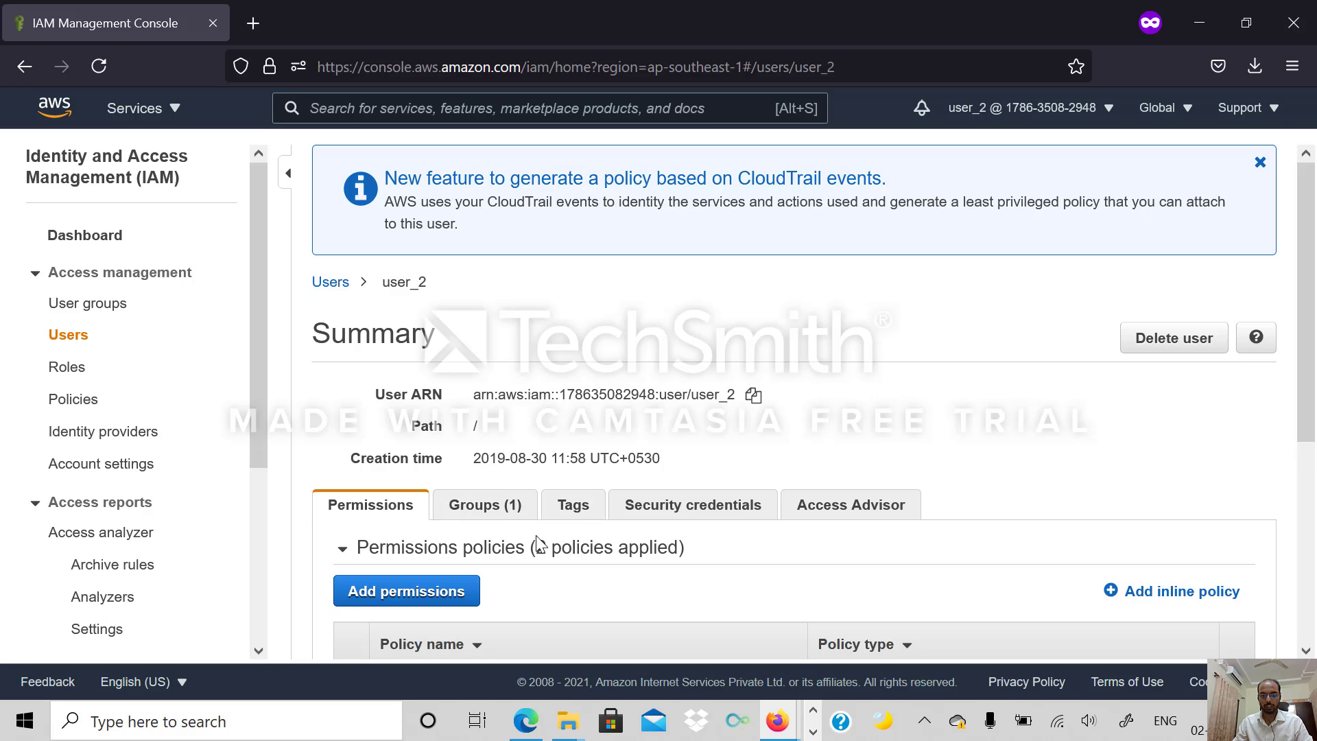
scroll(537, 536, "down", 3)
scroll(734, 545, "down", 2)
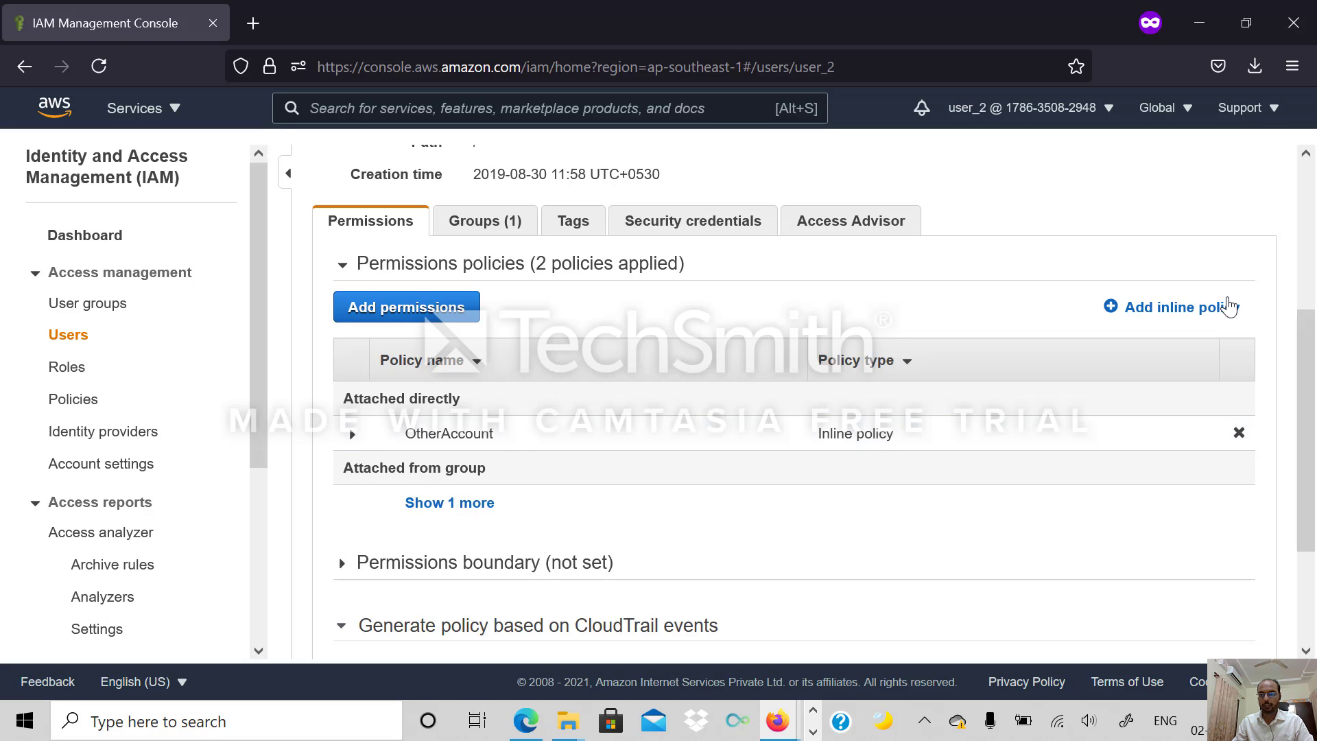
left_click(1111, 307)
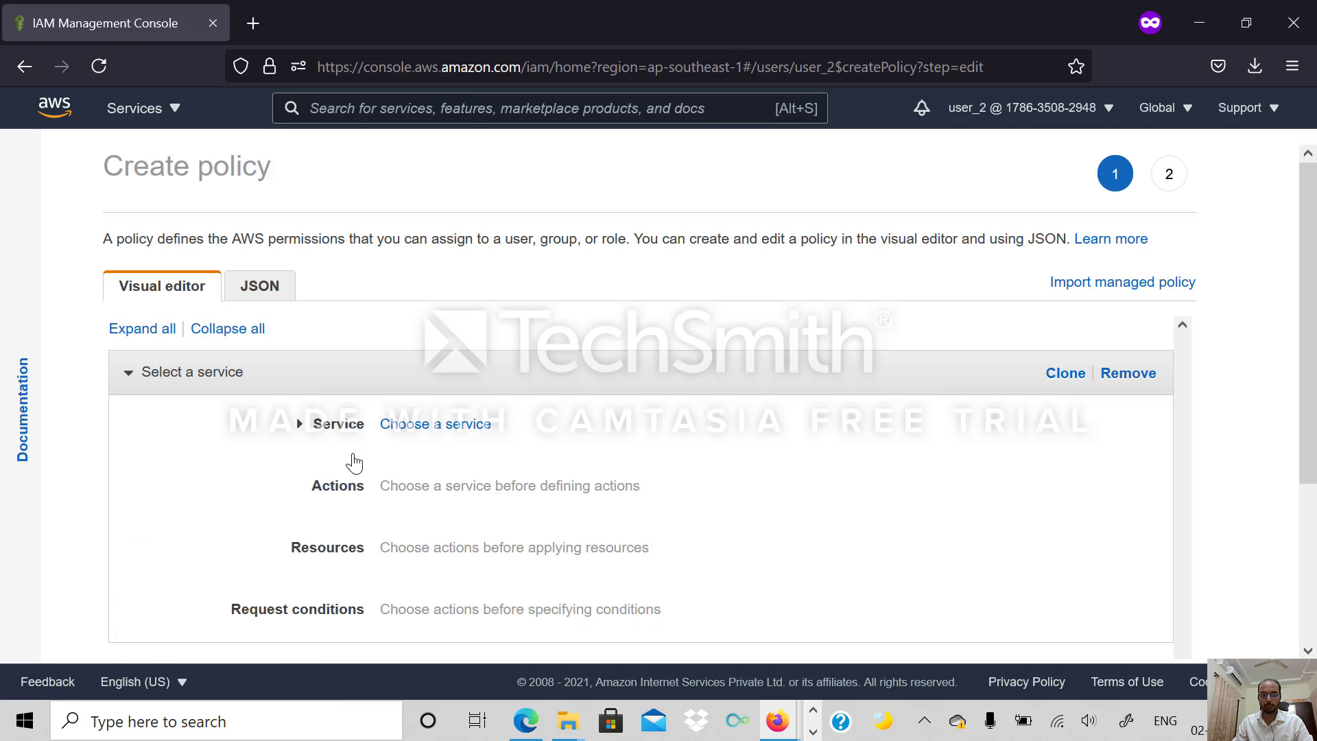
left_click(235, 287)
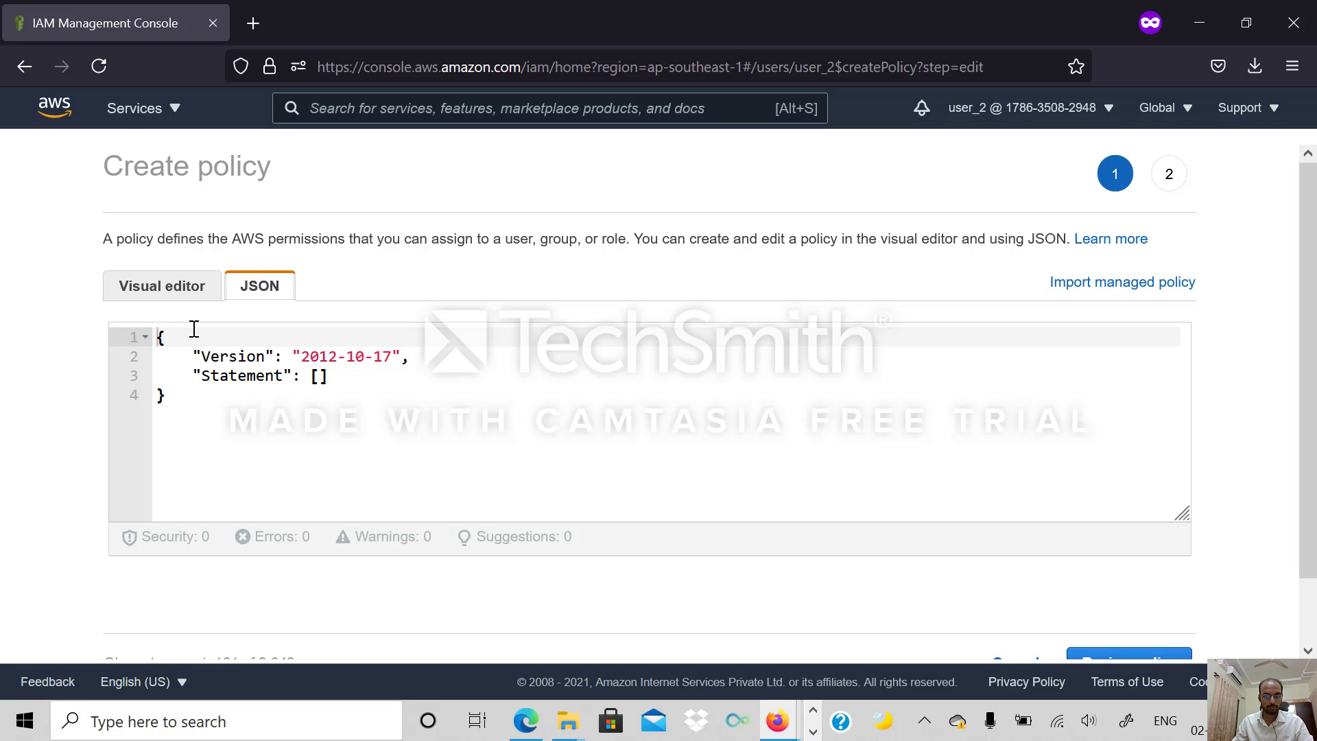
scroll(539, 433, "down", 2)
scroll(541, 435, "up", 2)
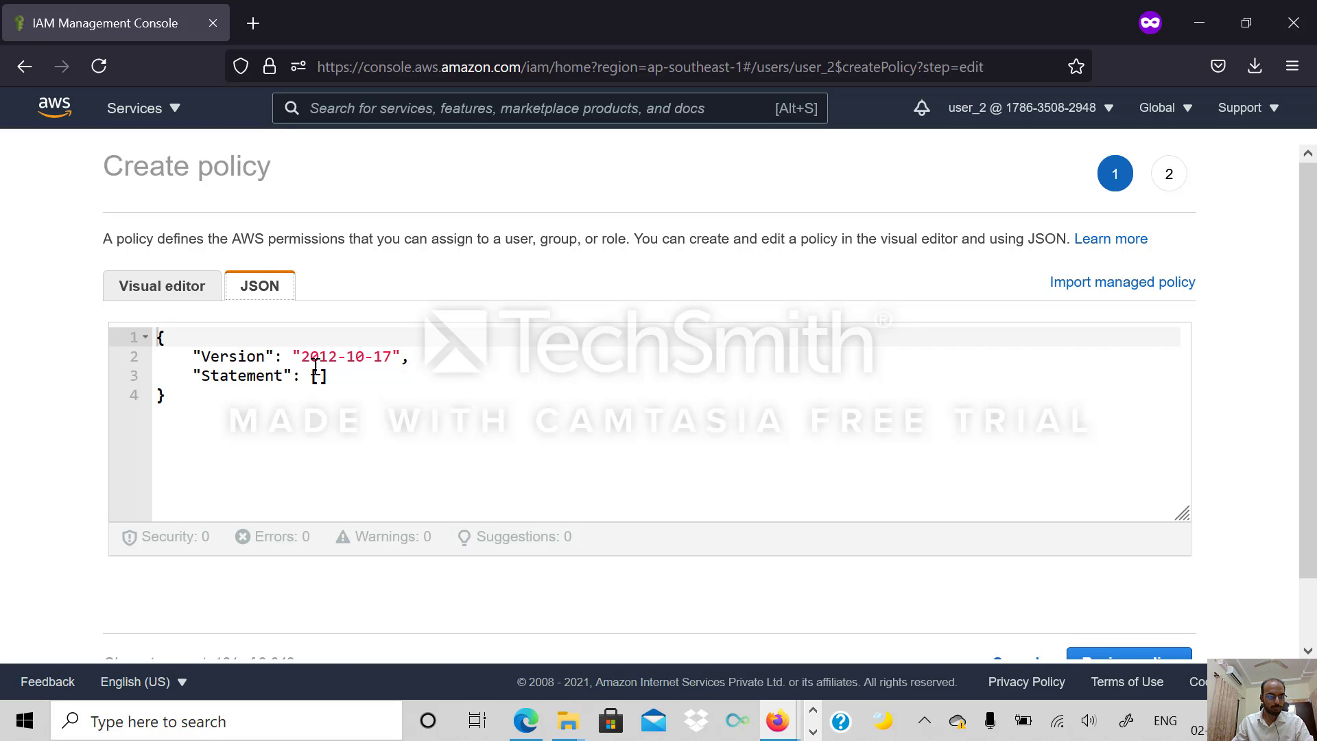
left_click(354, 374)
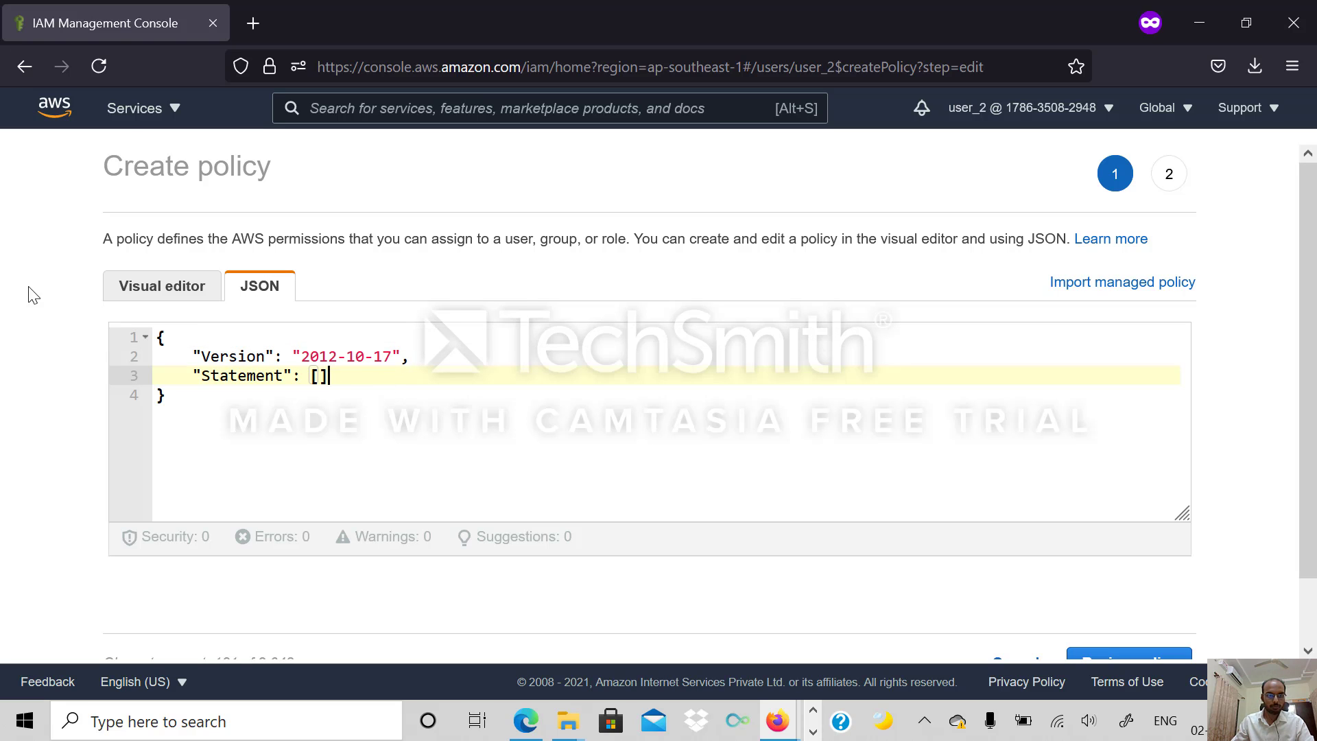
left_click(25, 67)
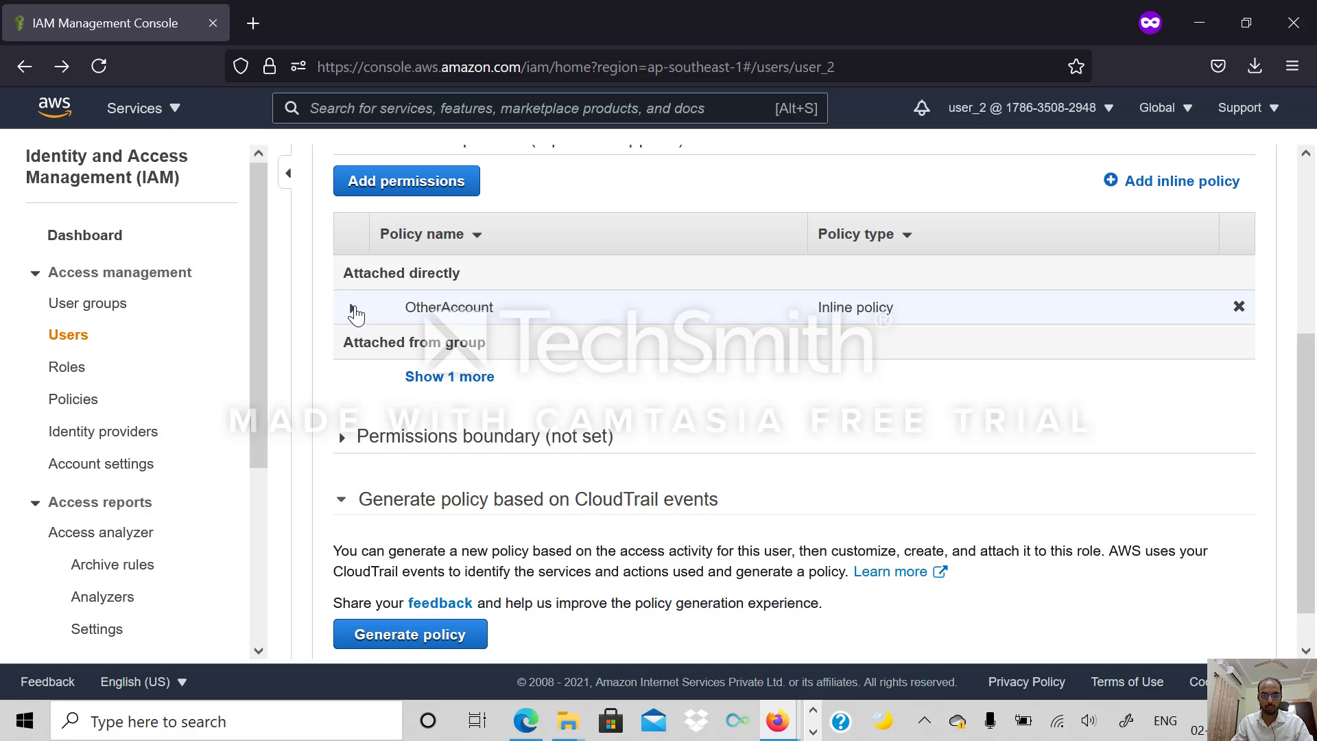
Expand the OtherAccount inline policy of user_2 and copy its entire JSON document.
left_click(354, 310)
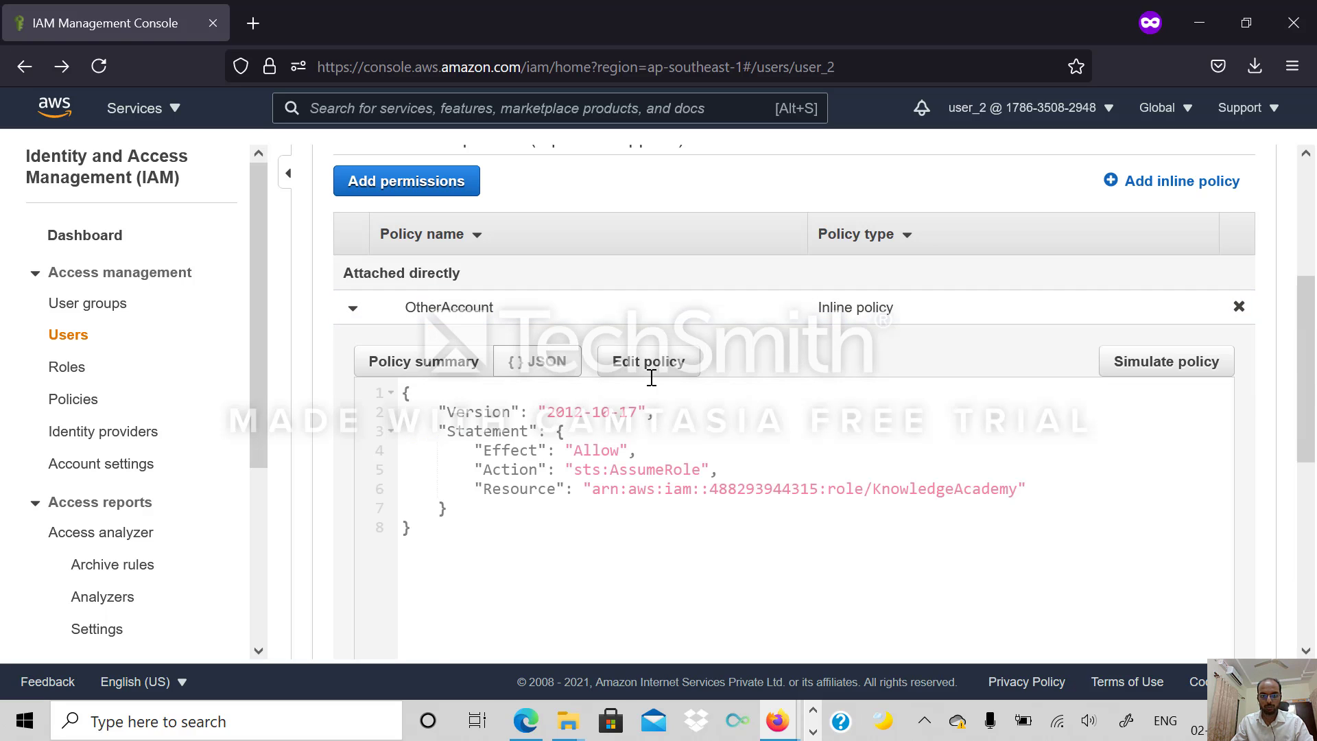
left_click_drag(421, 536, 404, 391)
key("ctrl+c")
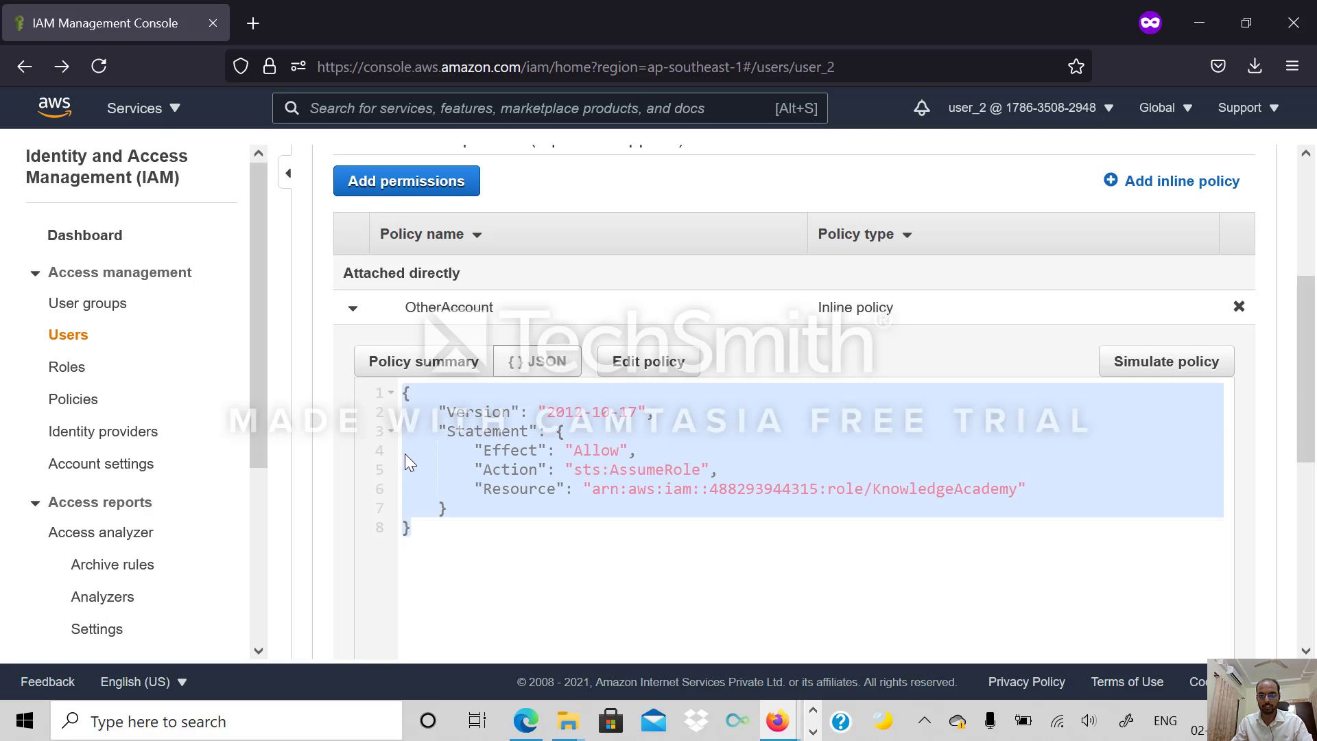
Start a new inline policy for user_2 in JSON form and replace the default template with the copied policy document.
scroll(919, 400, "up", 3)
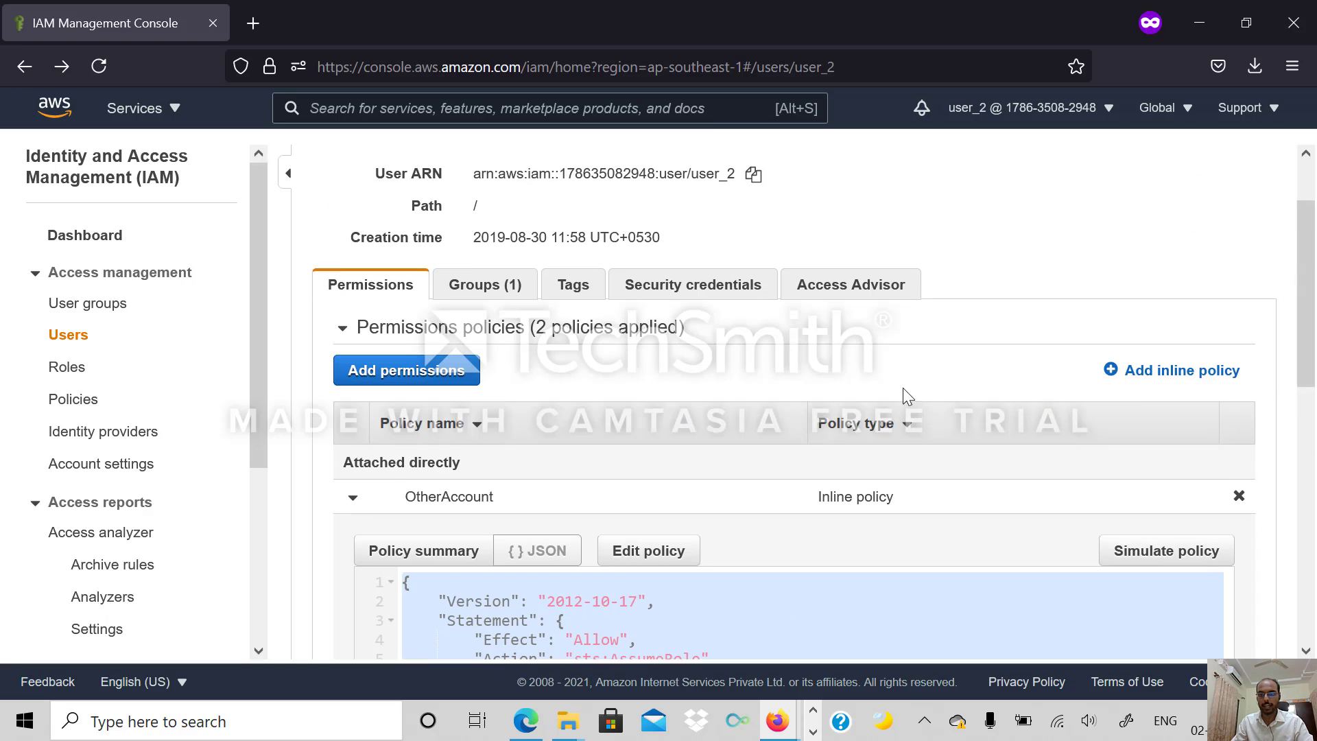
left_click(766, 428)
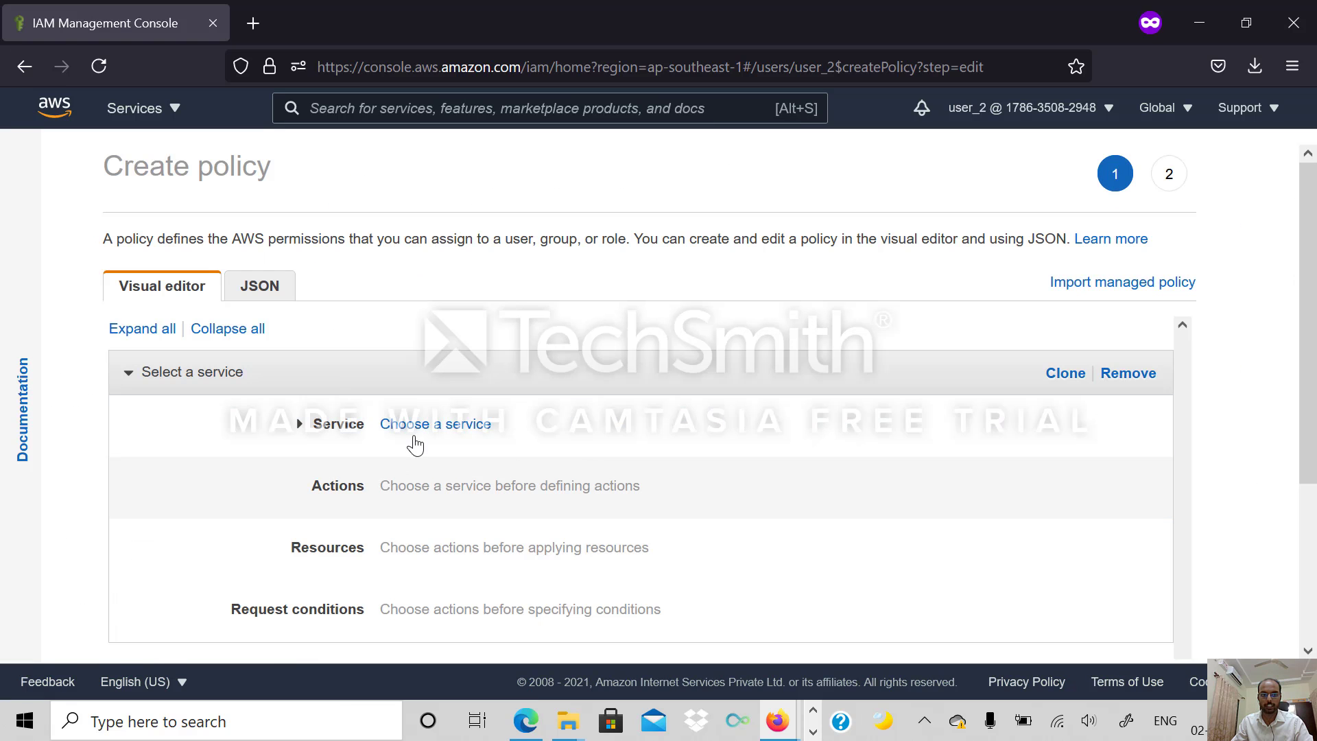
left_click(261, 286)
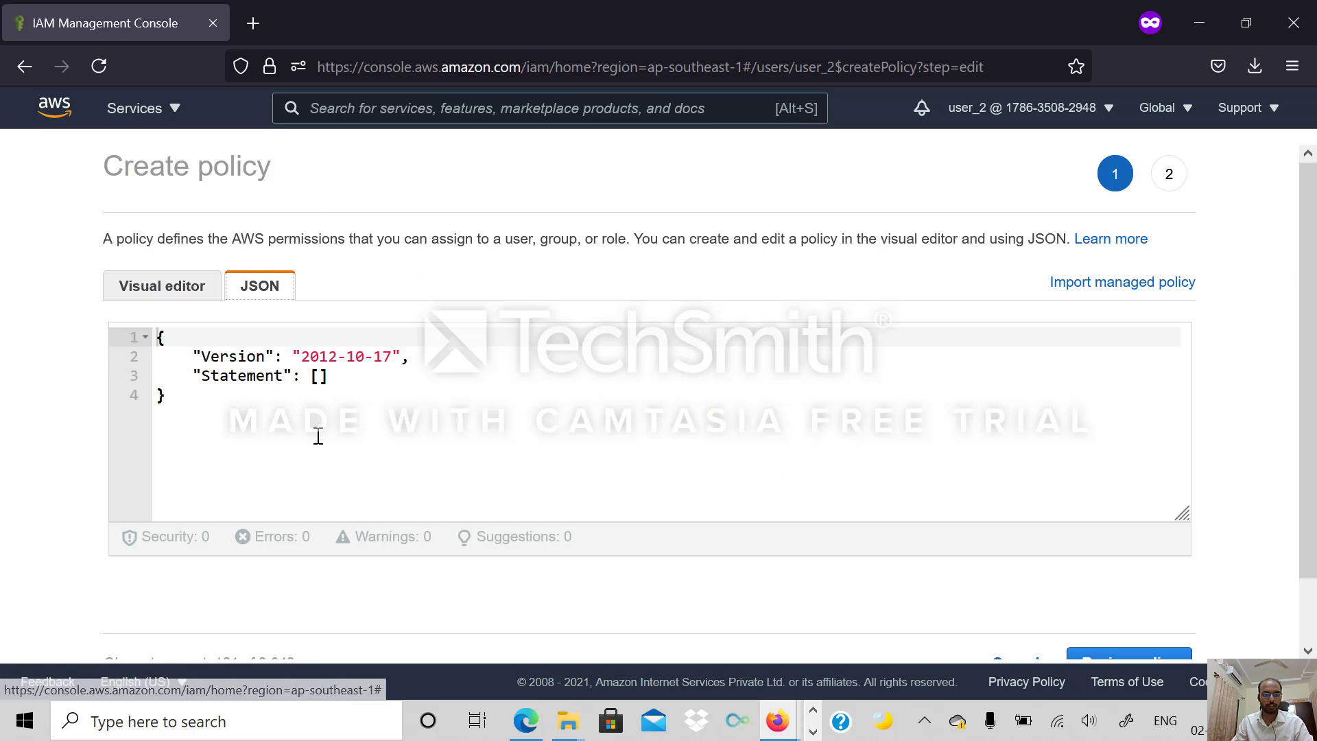
left_click(205, 400)
key("ctrl+a")
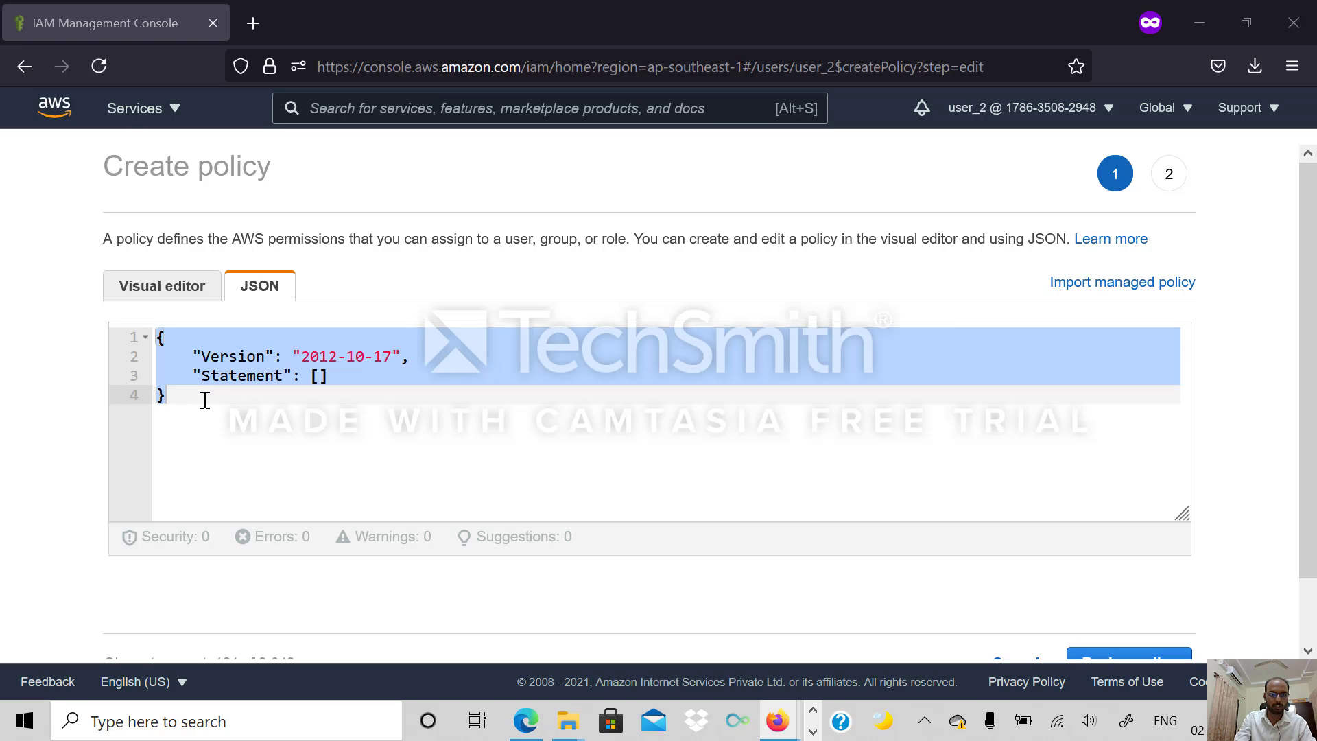
left_click(205, 400)
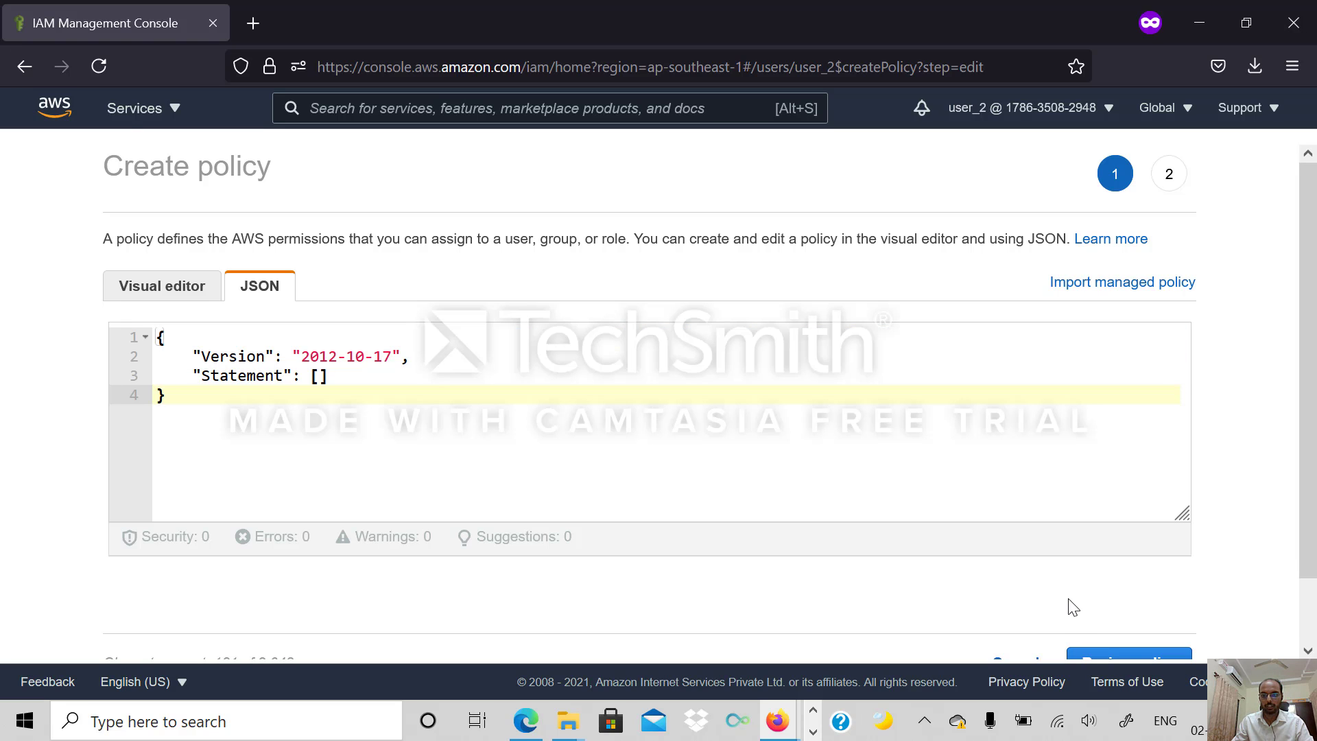
scroll(1036, 588, "down", 1)
scroll(396, 376, "up", 1)
left_click_drag(191, 393, 155, 336)
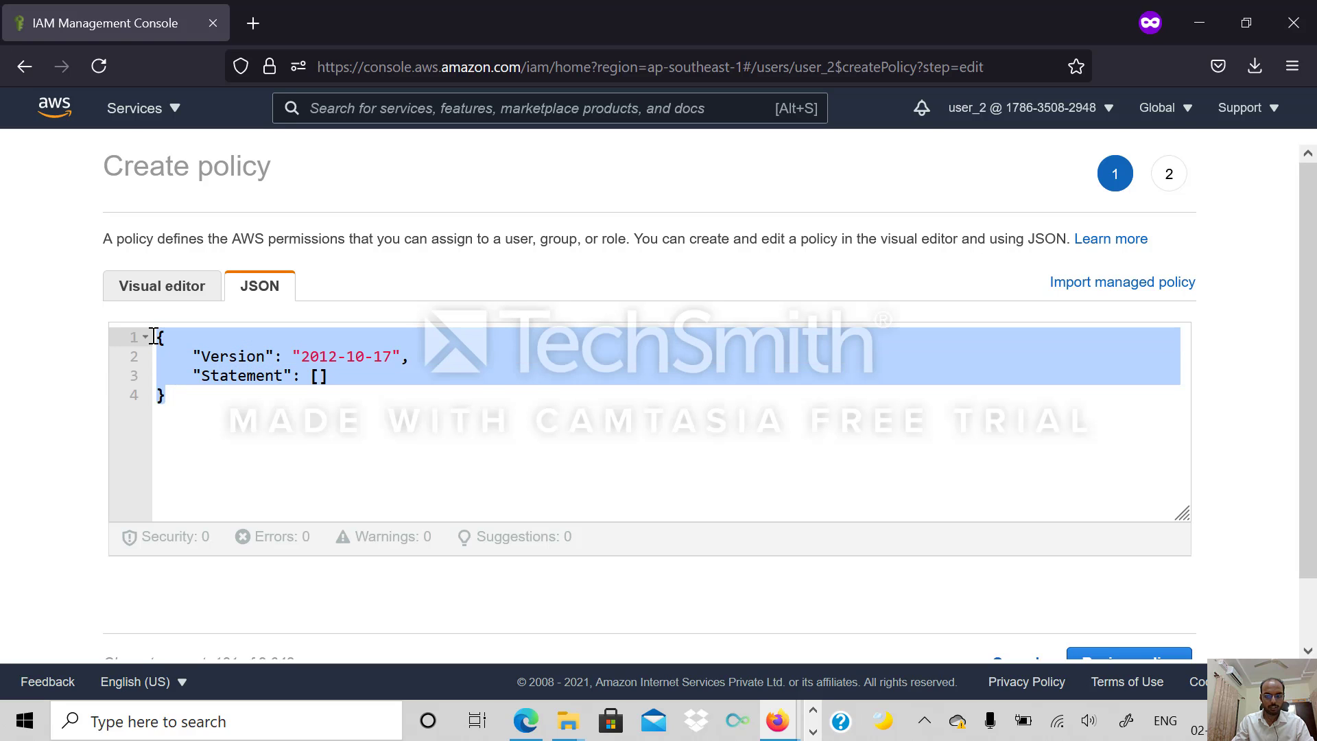
key("BackSpace")
key("ctrl+v")
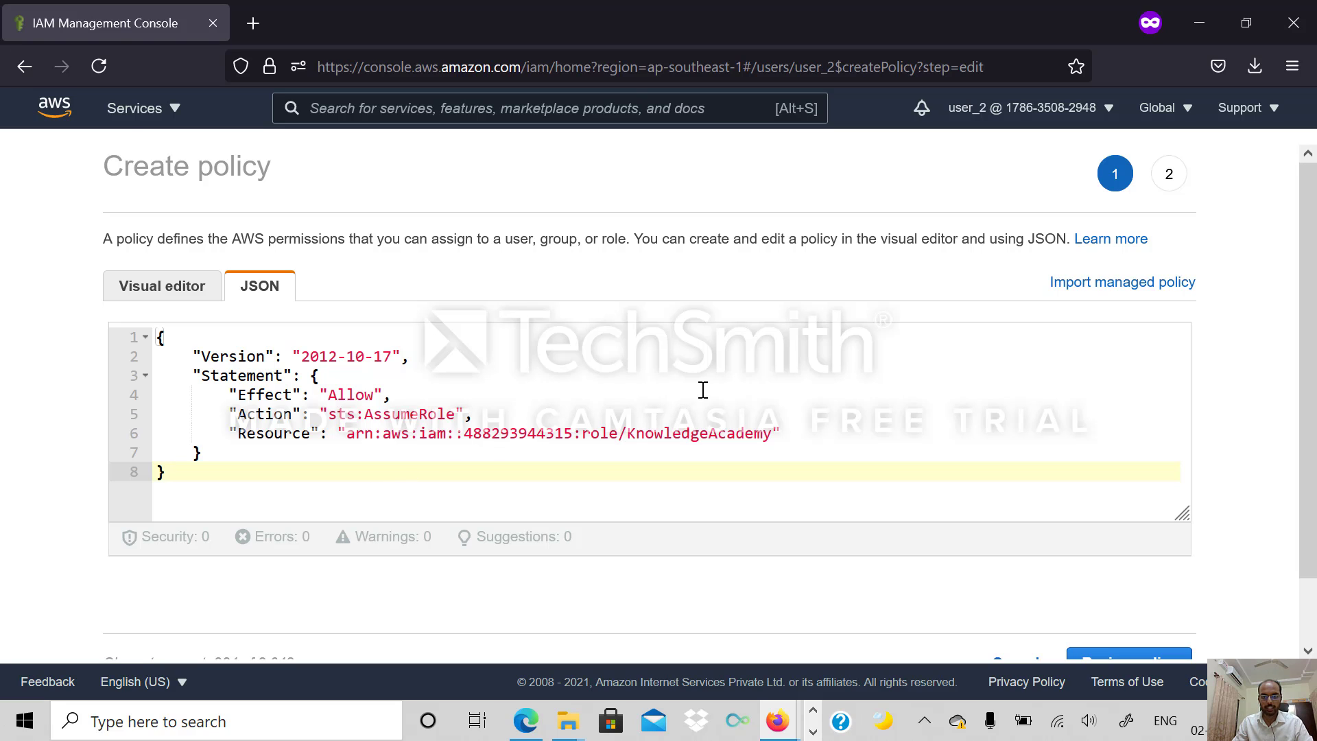
Check the new role's ARN in the other account's console and change the role name in the policy's Resource ARN to KnowledgeAcademyDemo.
left_click(348, 433)
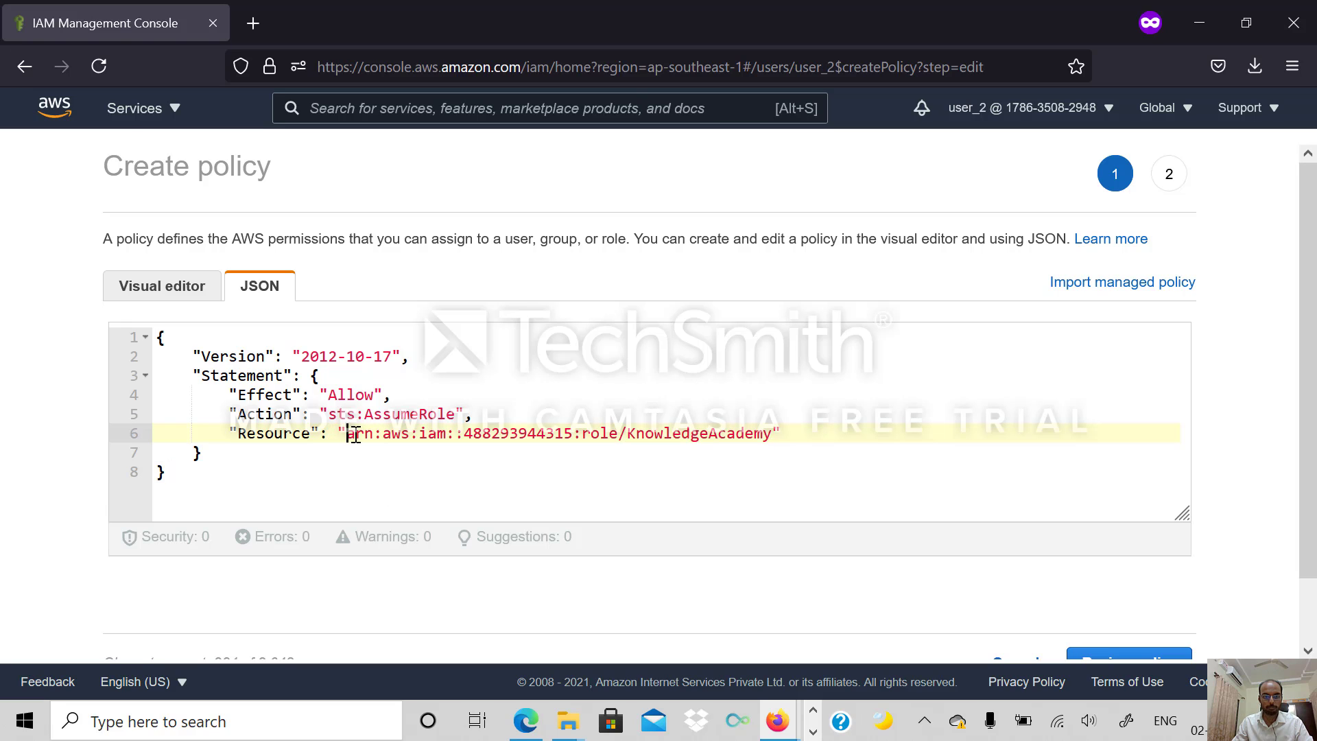
key("alt+Tab")
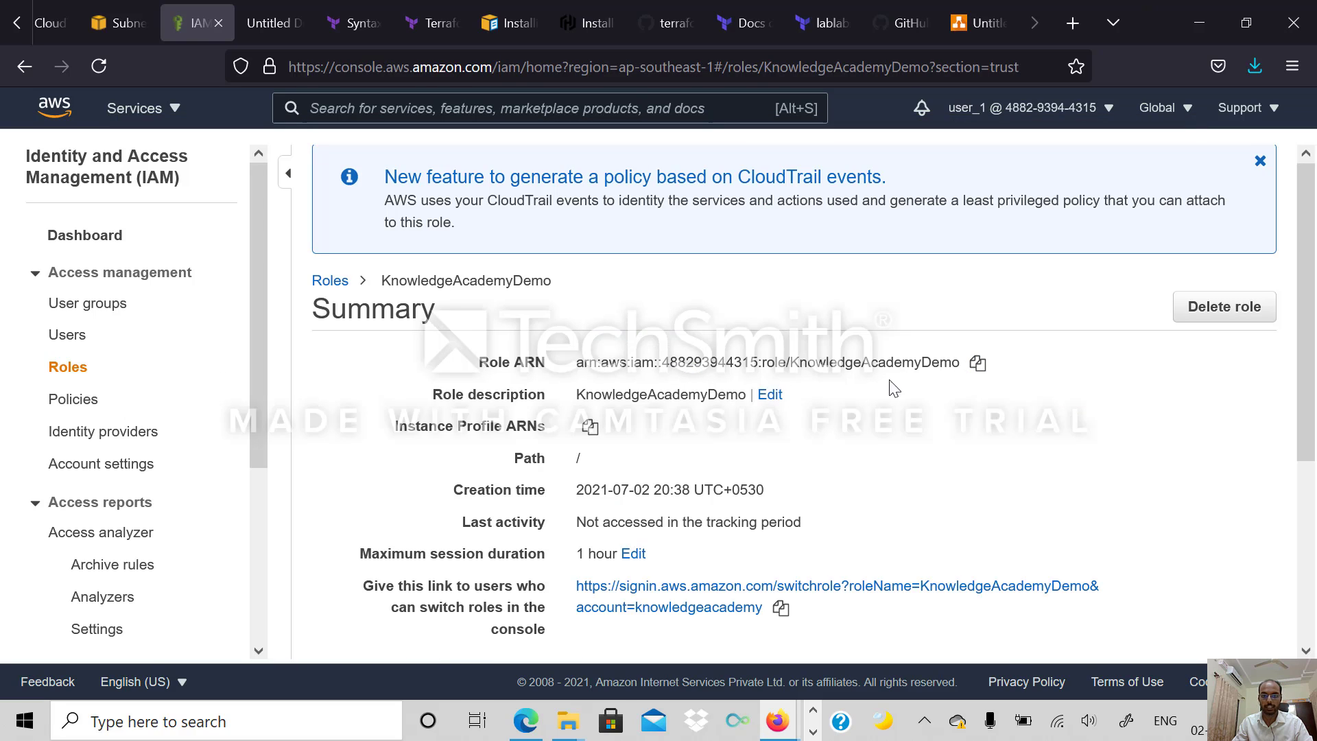
left_click(979, 365)
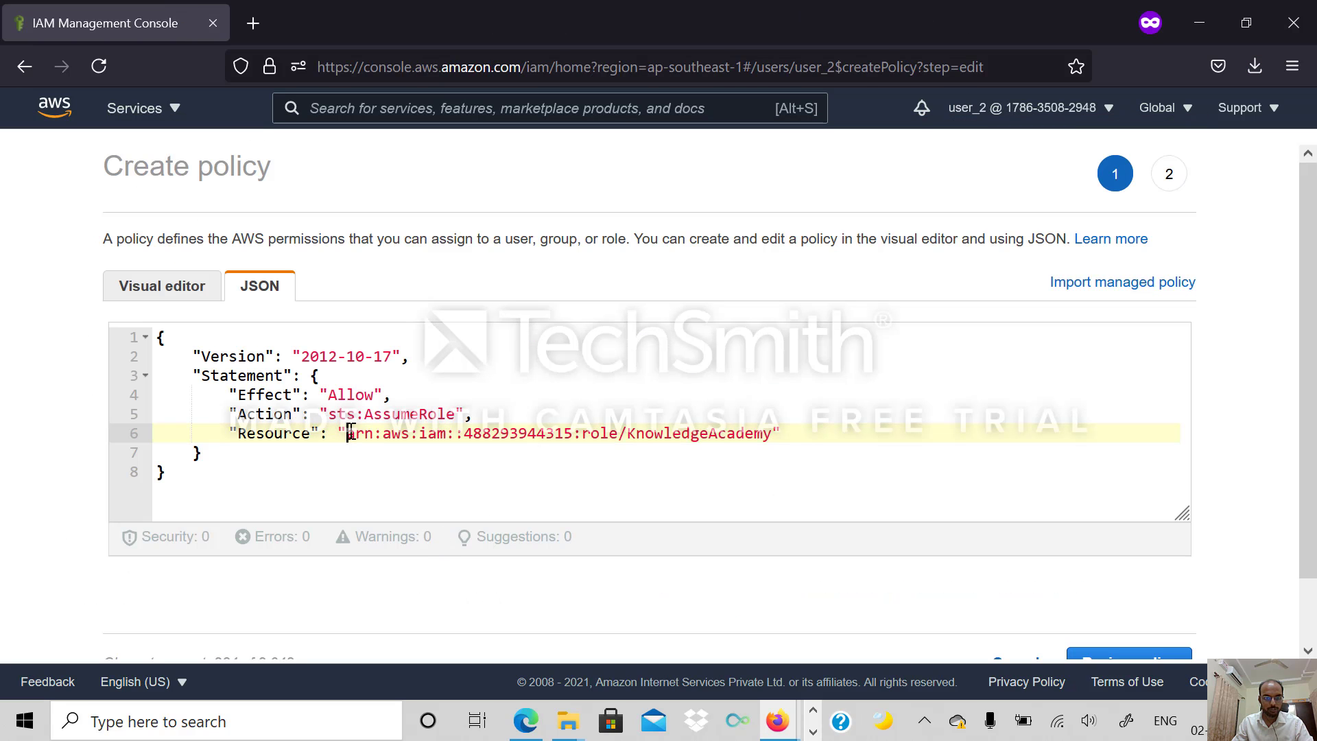
left_click_drag(350, 433, 774, 436)
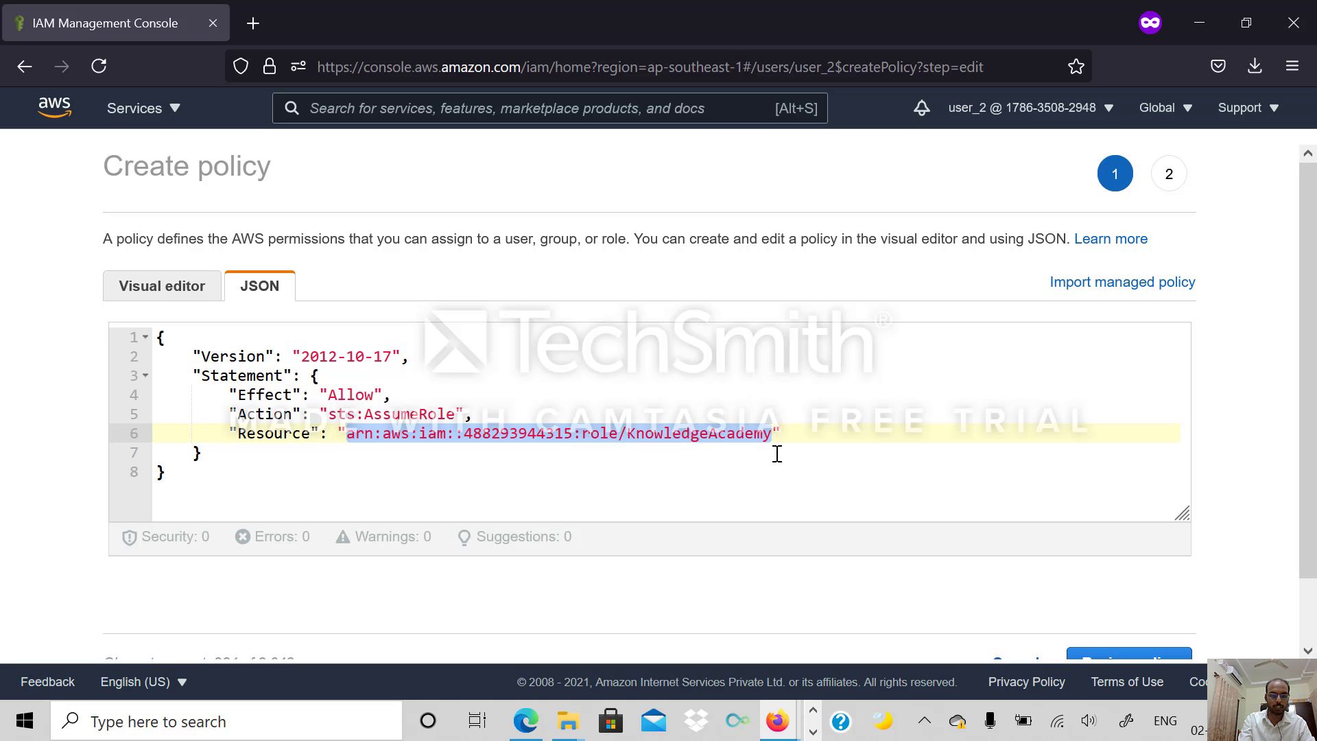
key("Right")
type("Demo")
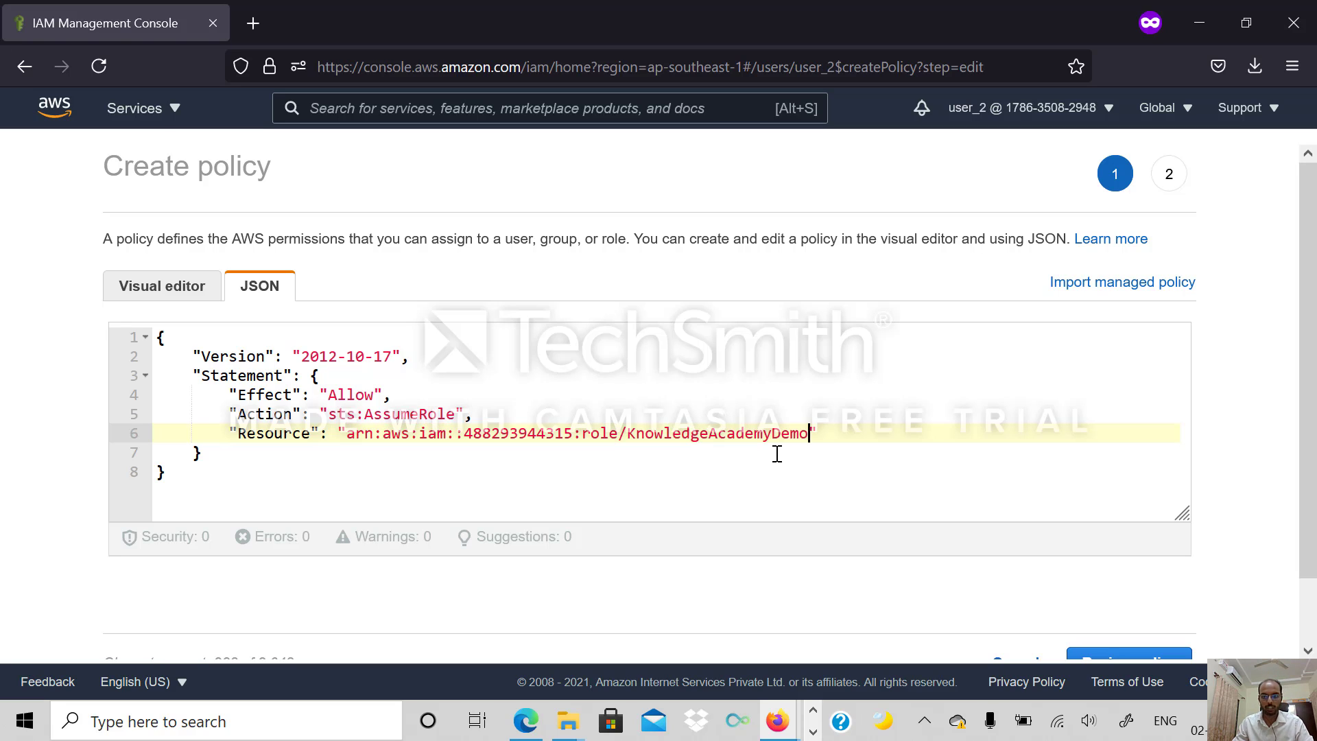
Proceed to the policy review, name the inline policy KnowledgeAcademyDemo, and create it.
scroll(774, 469, "down", 1)
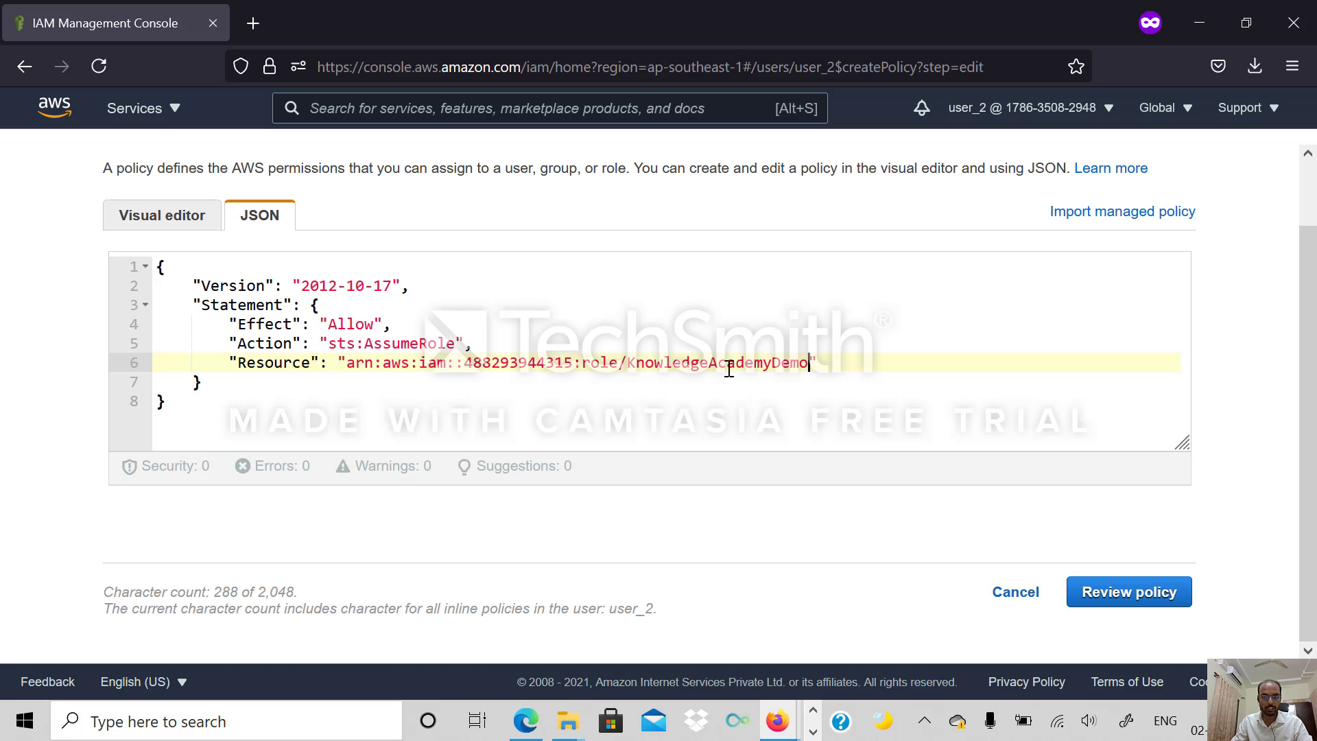
left_click(1139, 594)
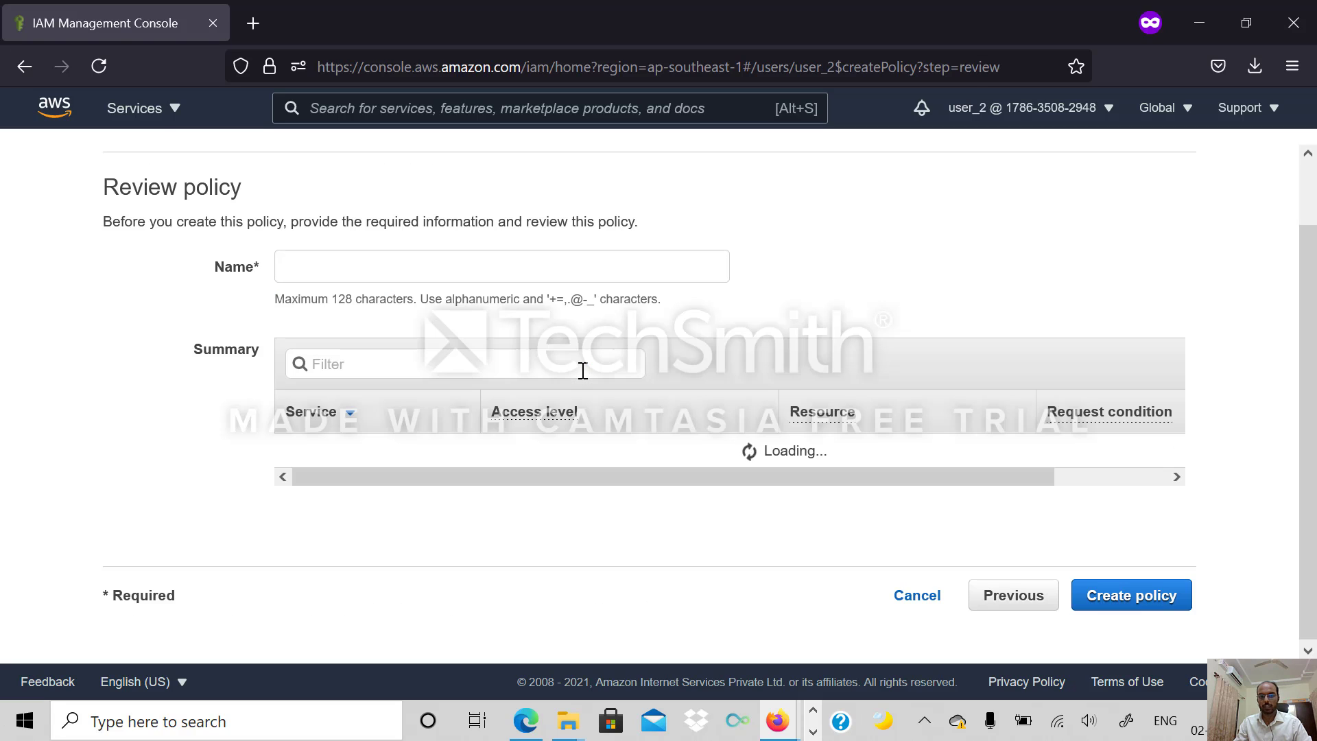
left_click(358, 261)
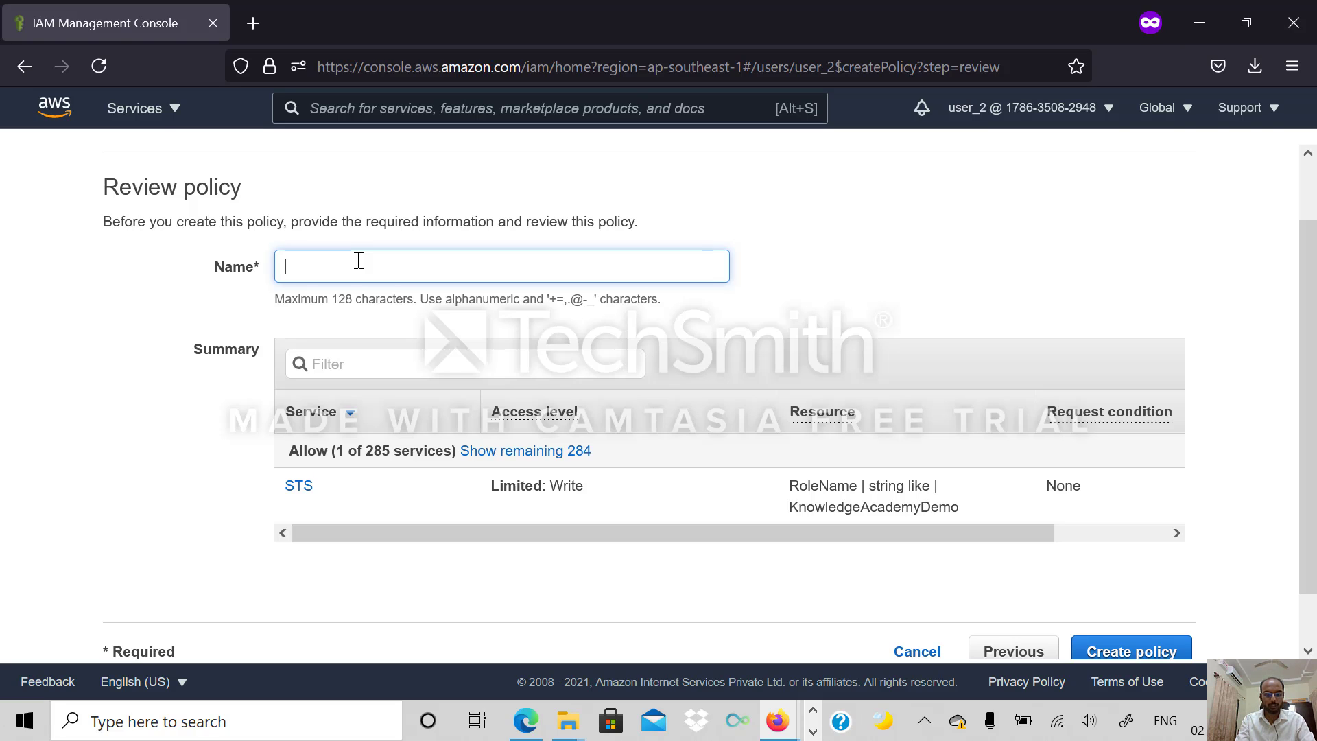
type("Kn")
type("owledgeAcade")
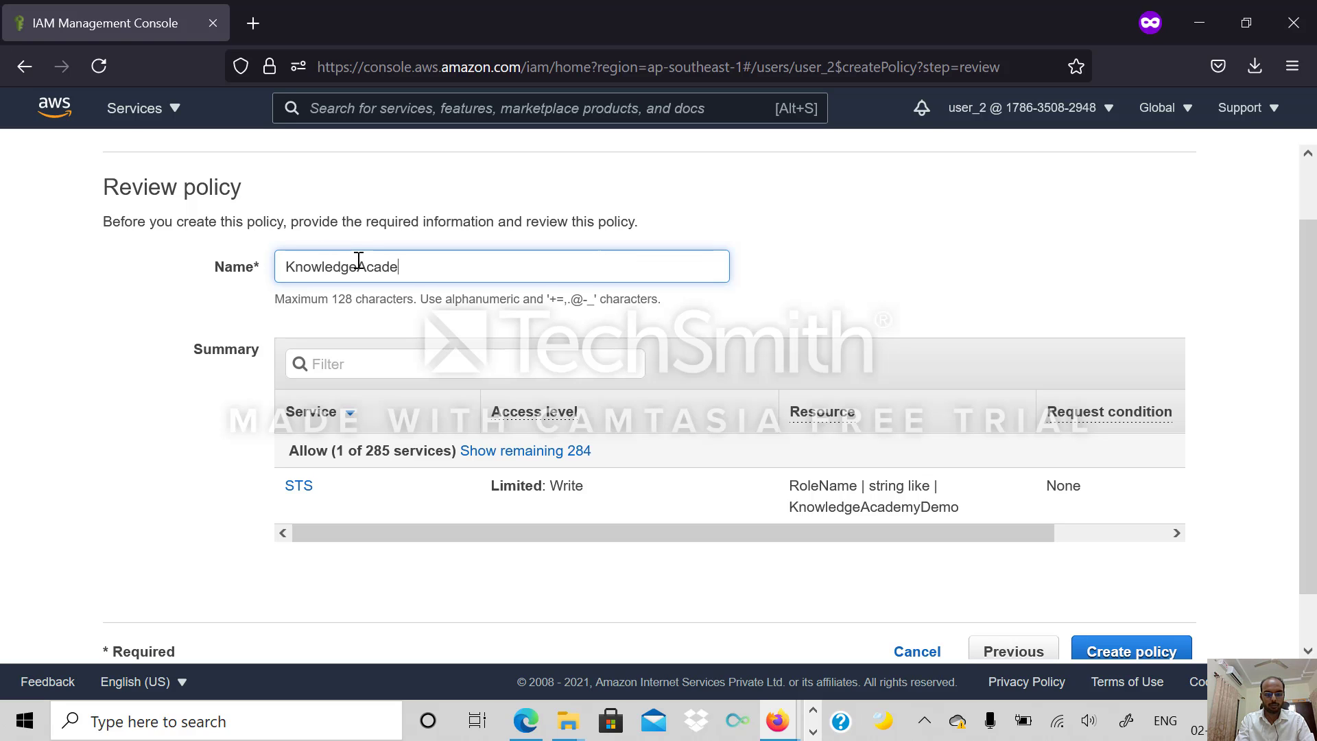
type("myDemo")
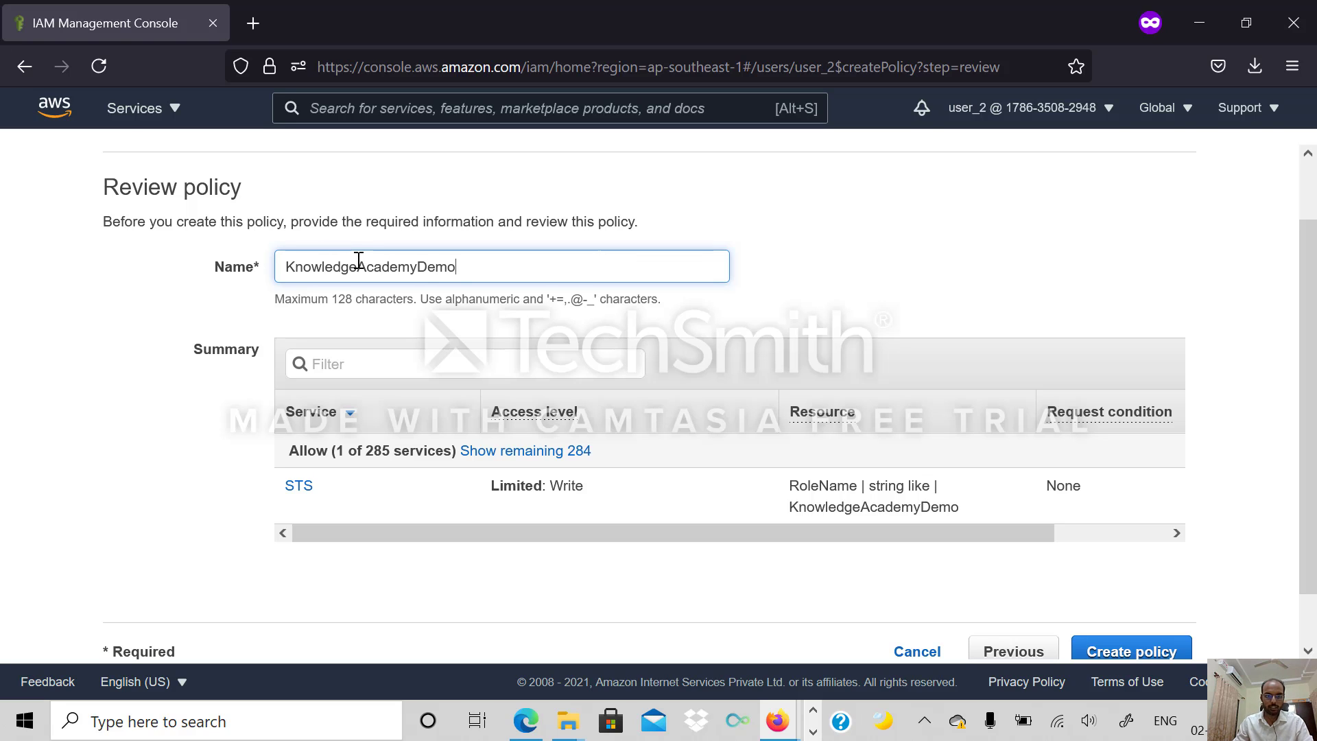
scroll(1140, 597, "down", 1)
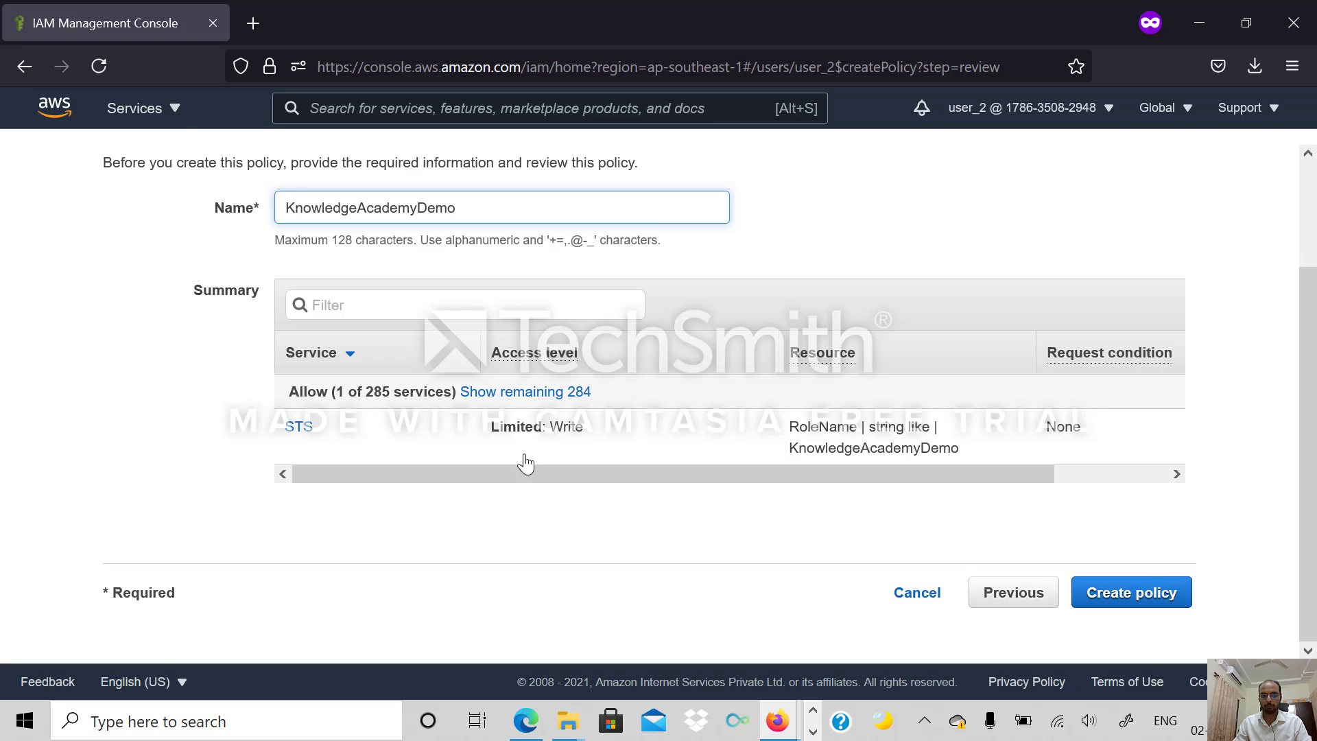
scroll(531, 465, "up", 2)
scroll(531, 465, "down", 2)
left_click(1152, 598)
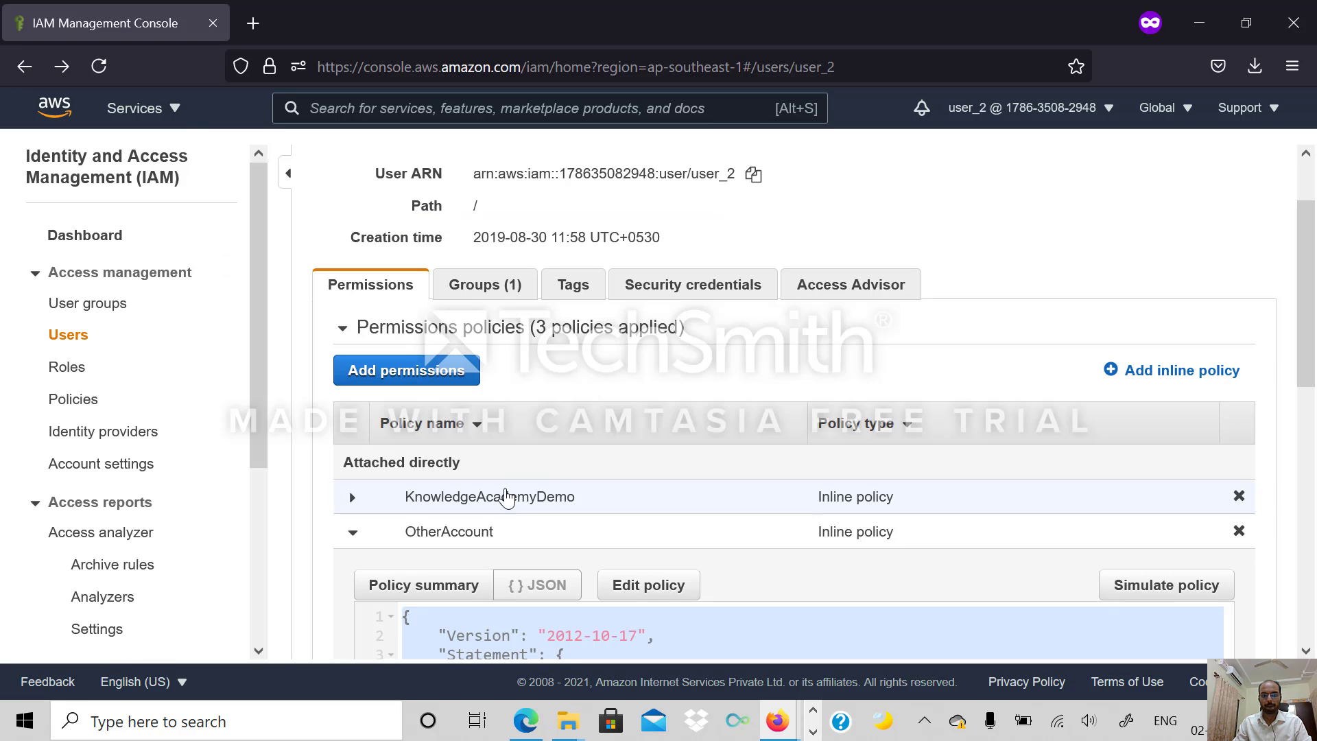
Look over user_2's updated permissions policies, and open the Switch Role form from this user's account options.
scroll(616, 537, "down", 2)
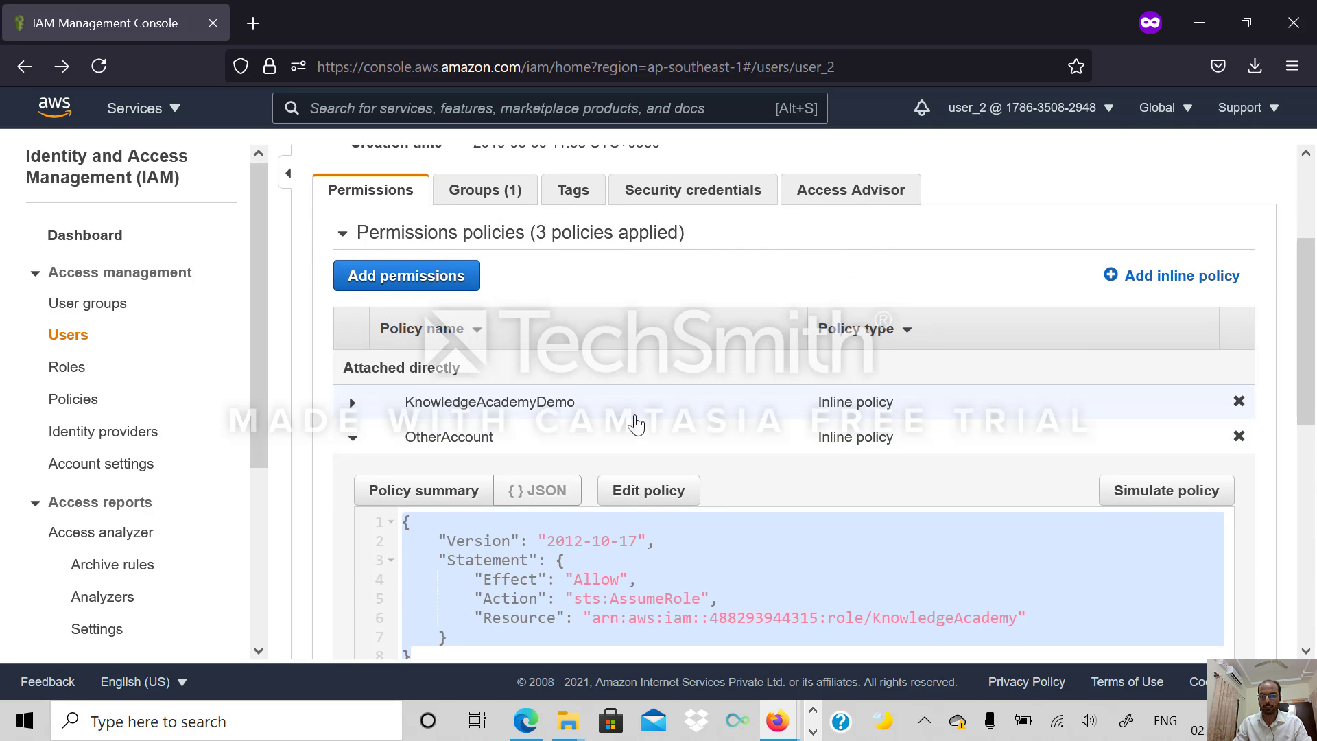
scroll(642, 439, "up", 2)
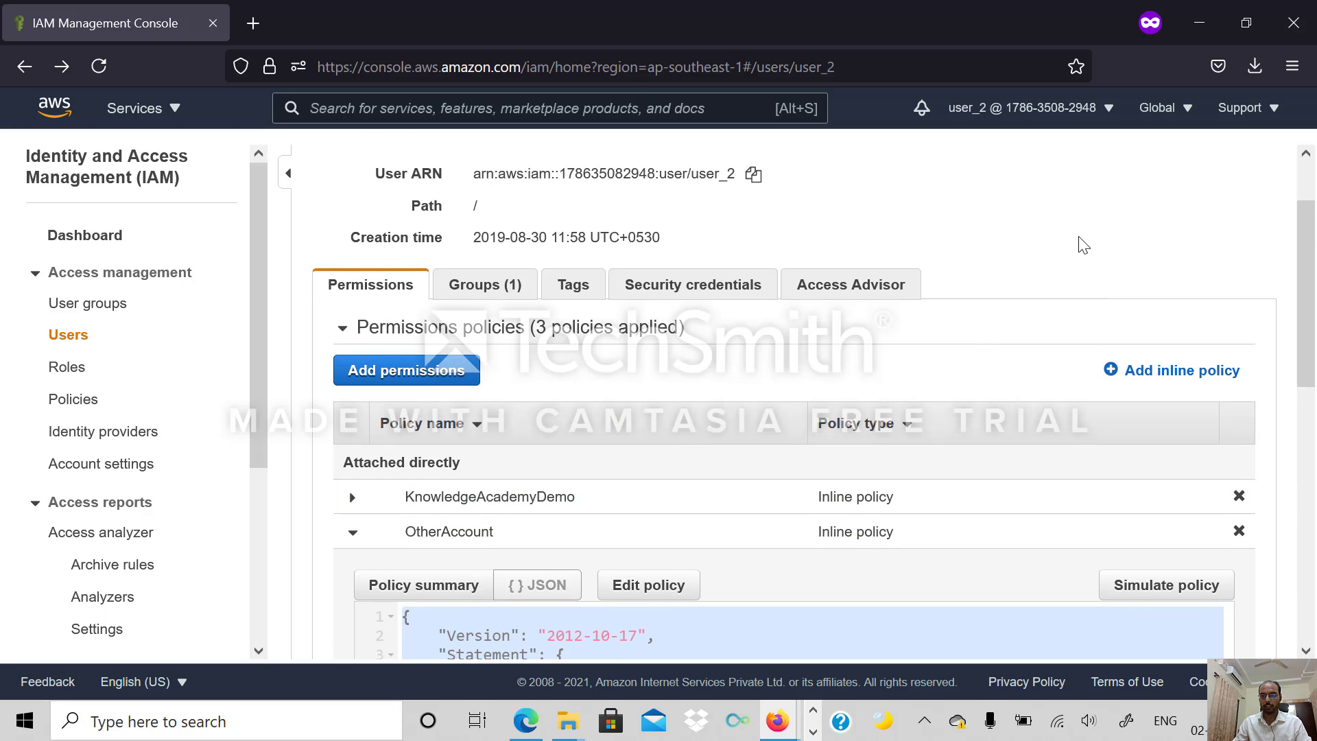
scroll(1082, 244, "up", 2)
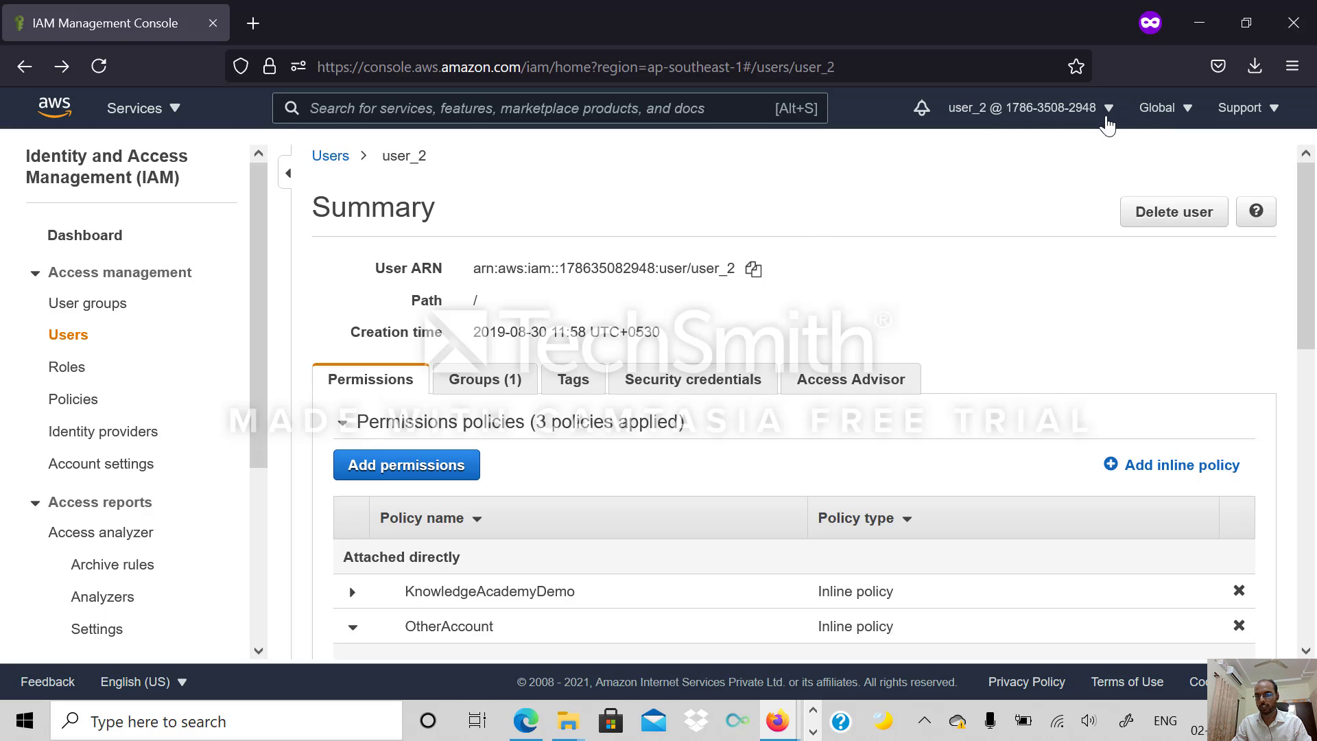
left_click(1109, 109)
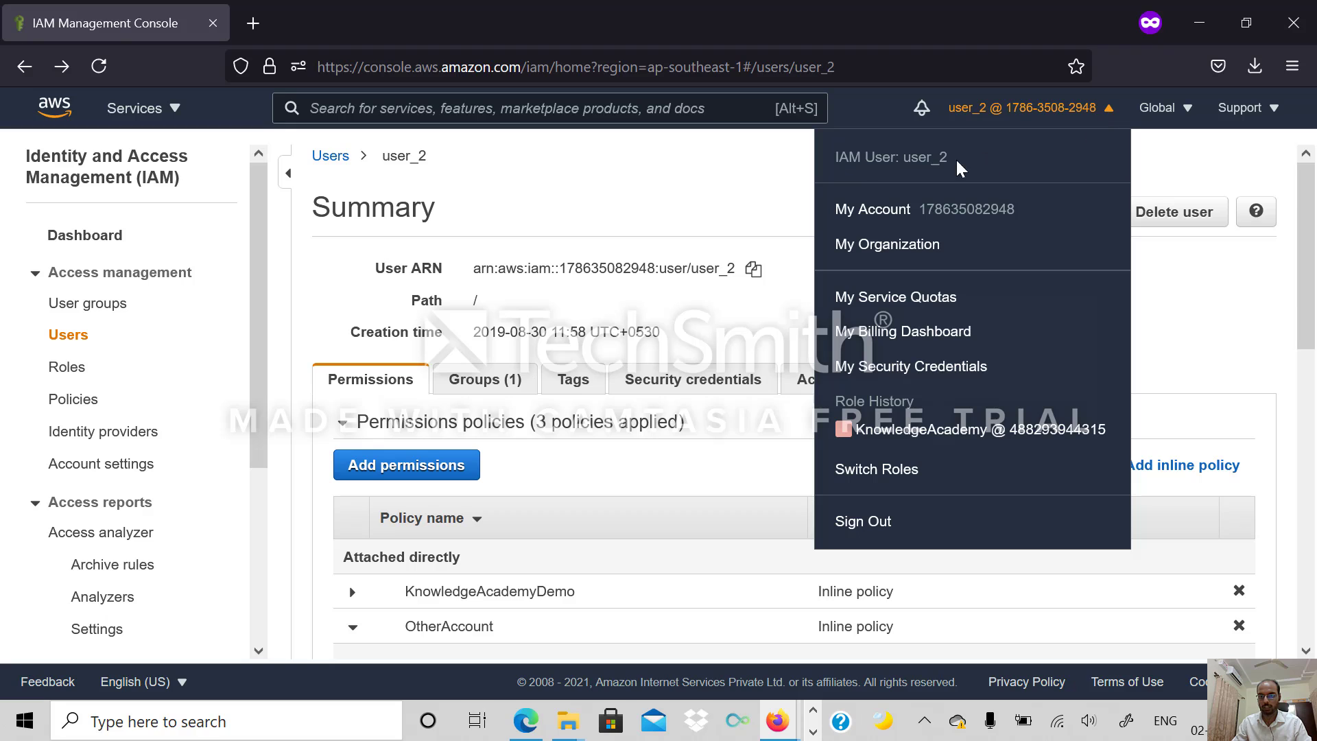
left_click(893, 483)
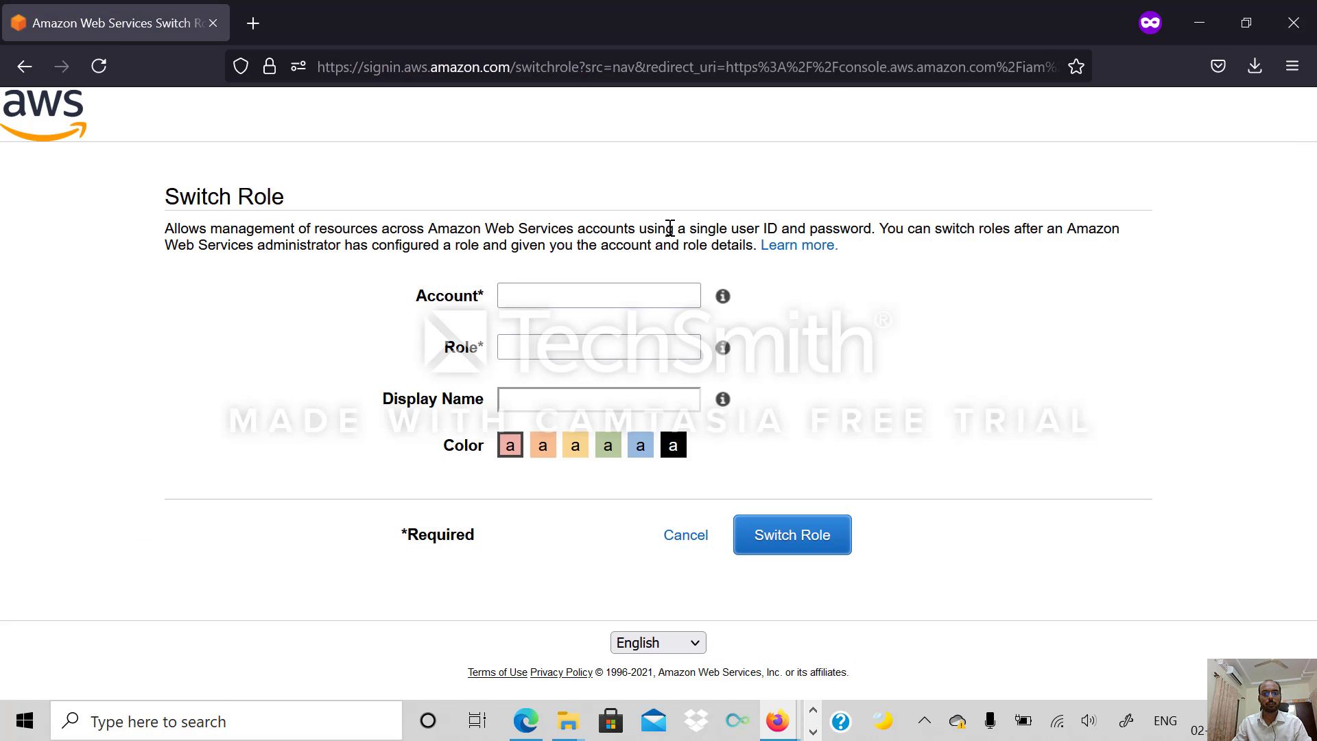
Copy the account number of user_1's account from its console window and enter it as the Account in the Switch Role form.
left_click(547, 298)
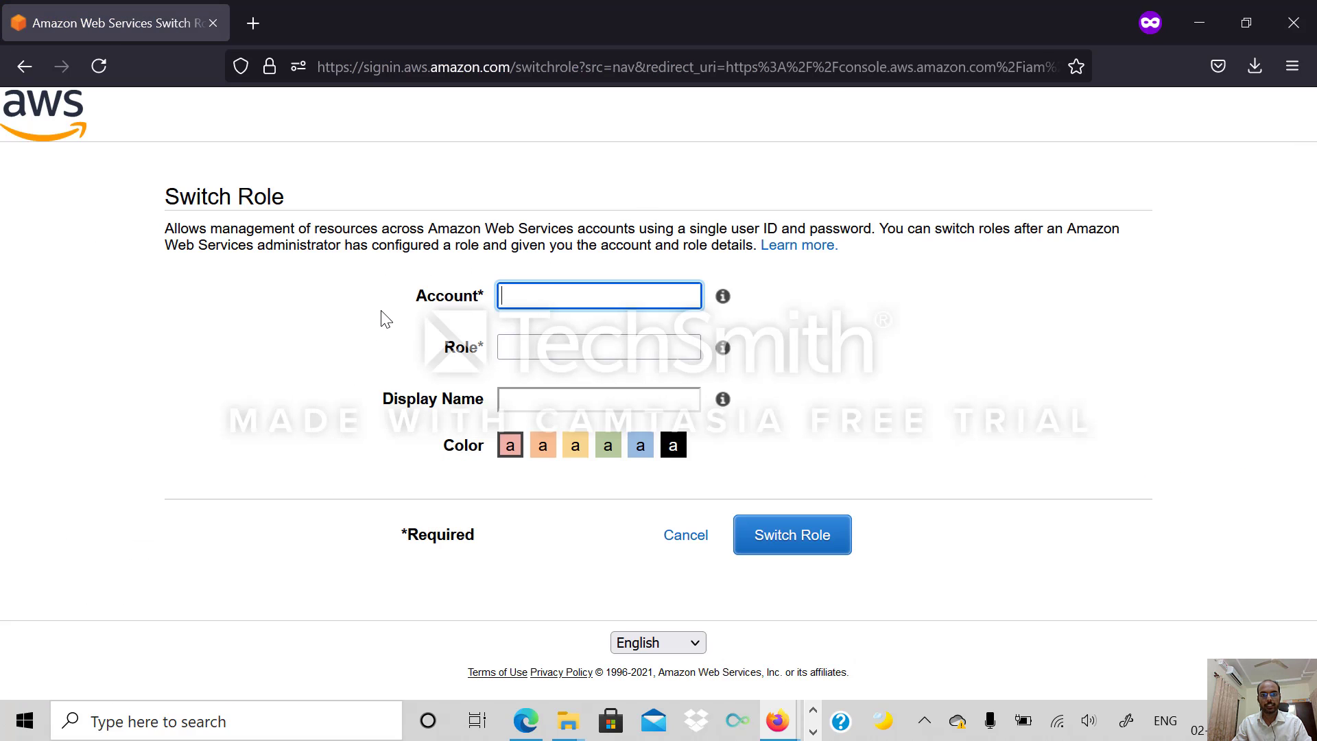
key("alt+Tab")
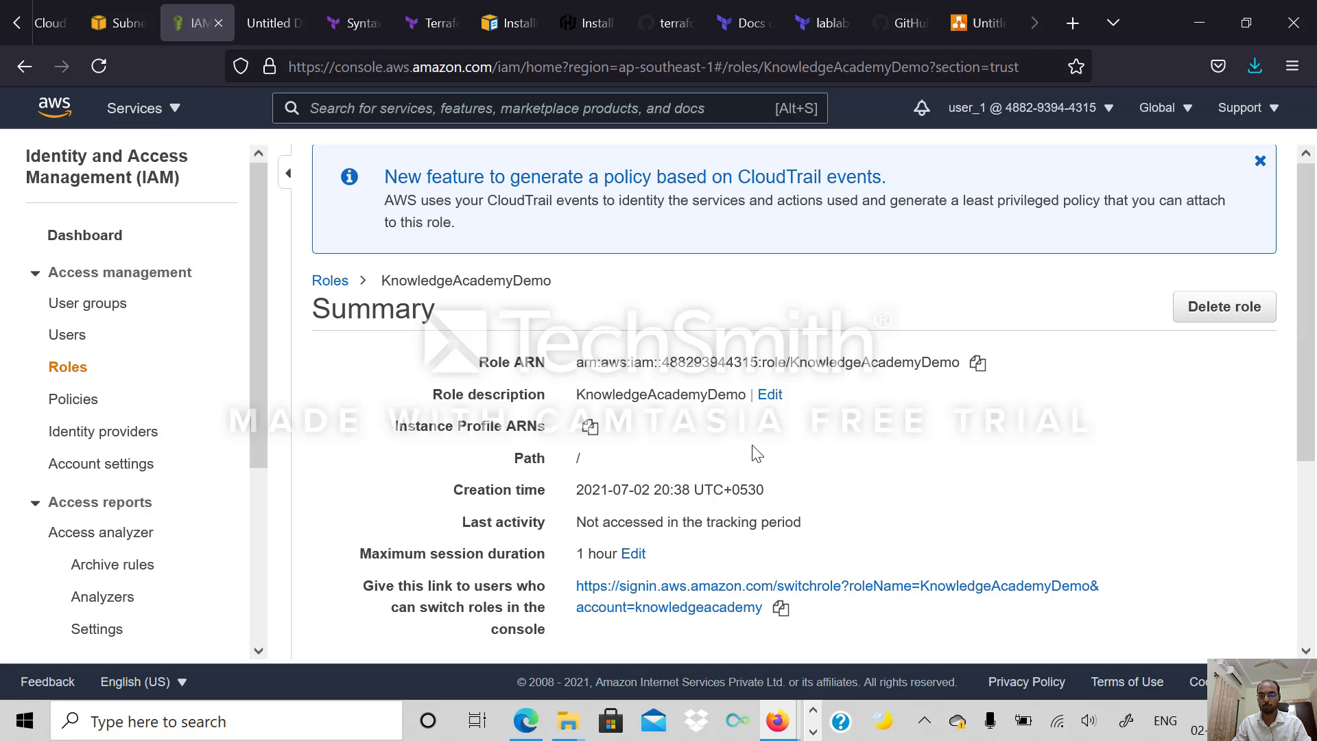
scroll(869, 456, "down", 2)
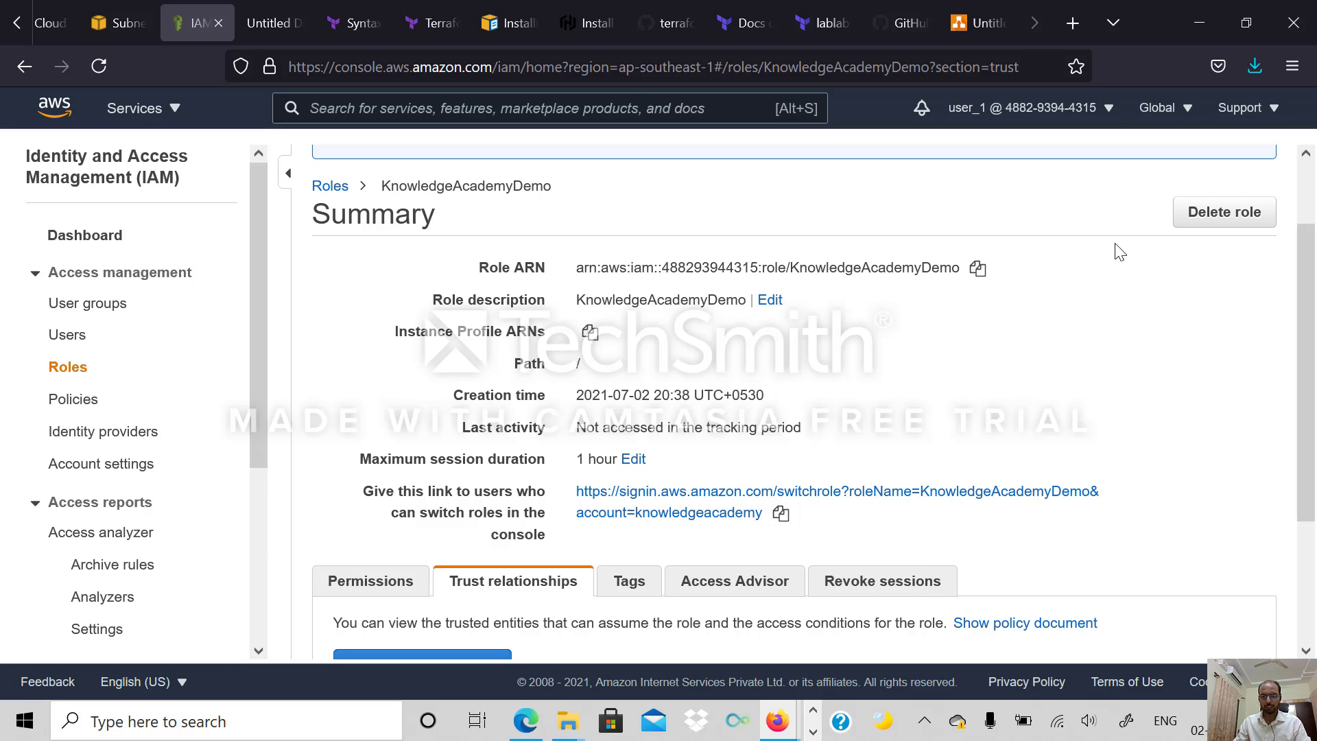
left_click(1108, 109)
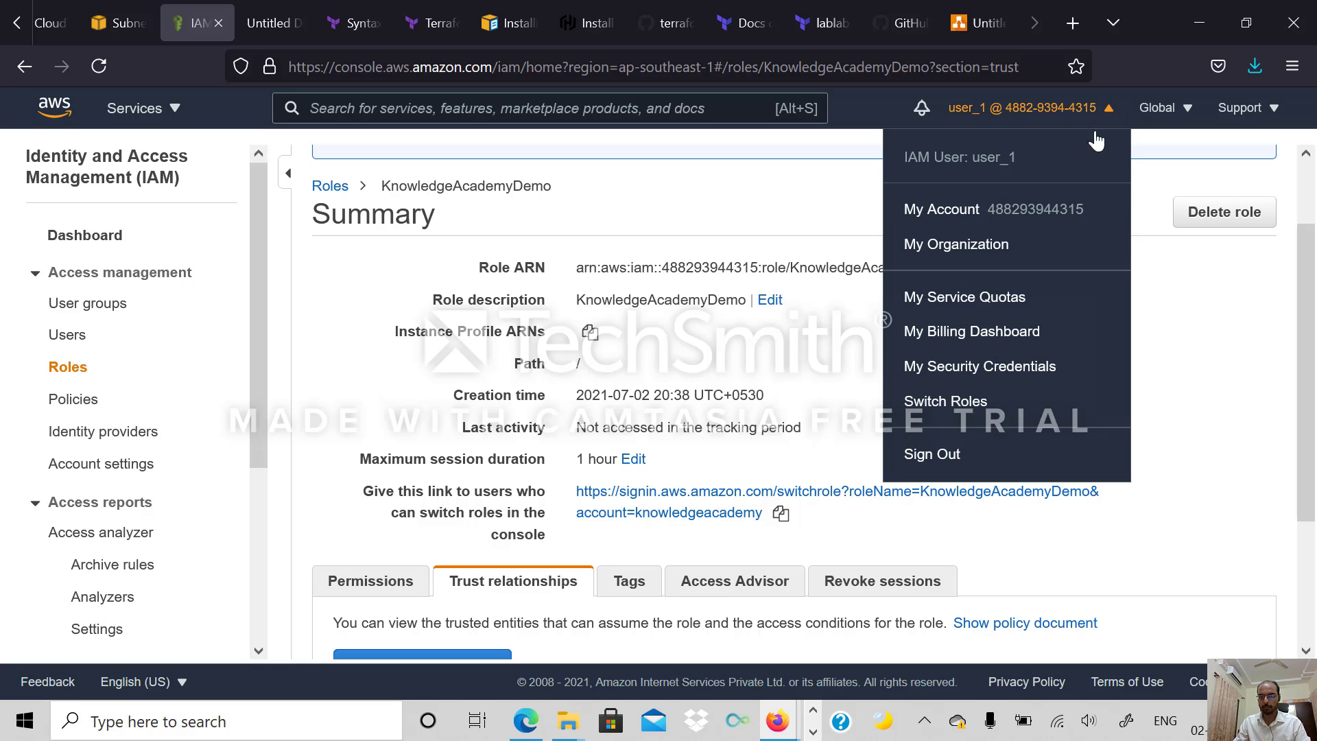
double_click(1055, 207)
key("ctrl+c")
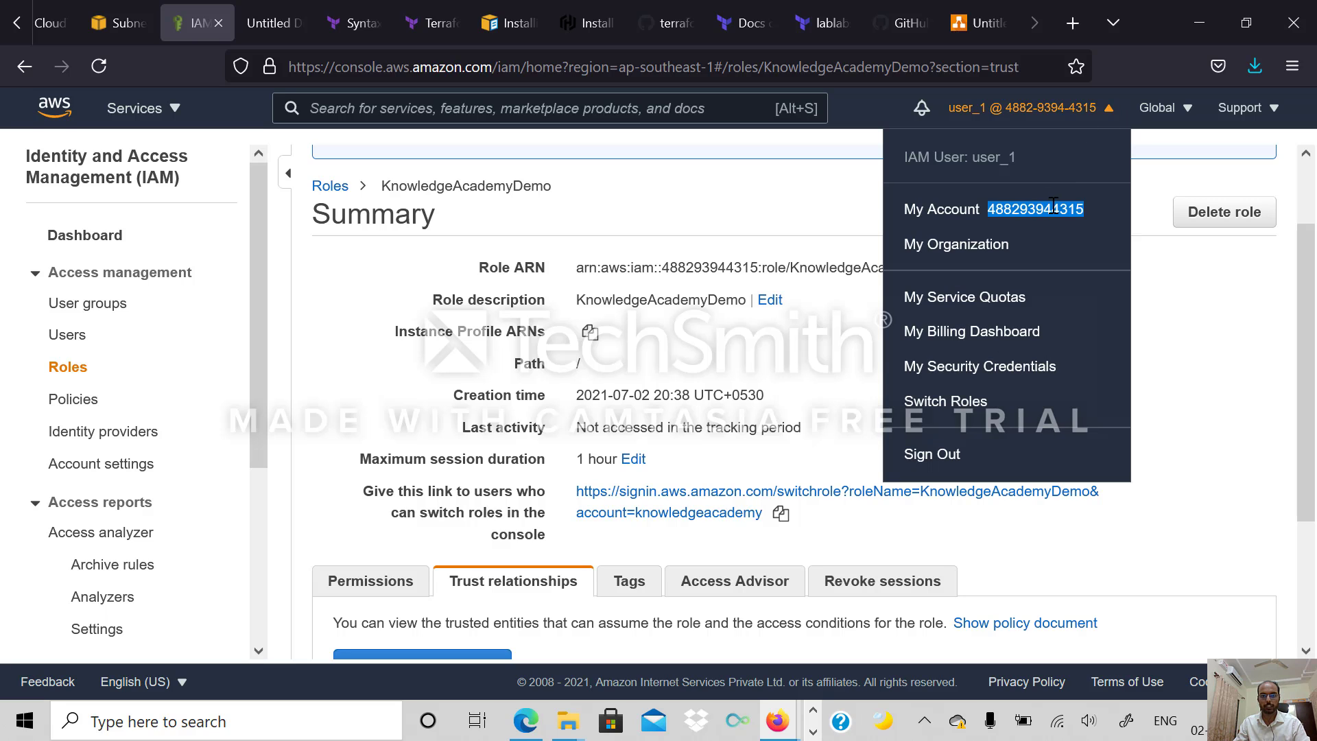
key("alt+Tab")
left_click(544, 295)
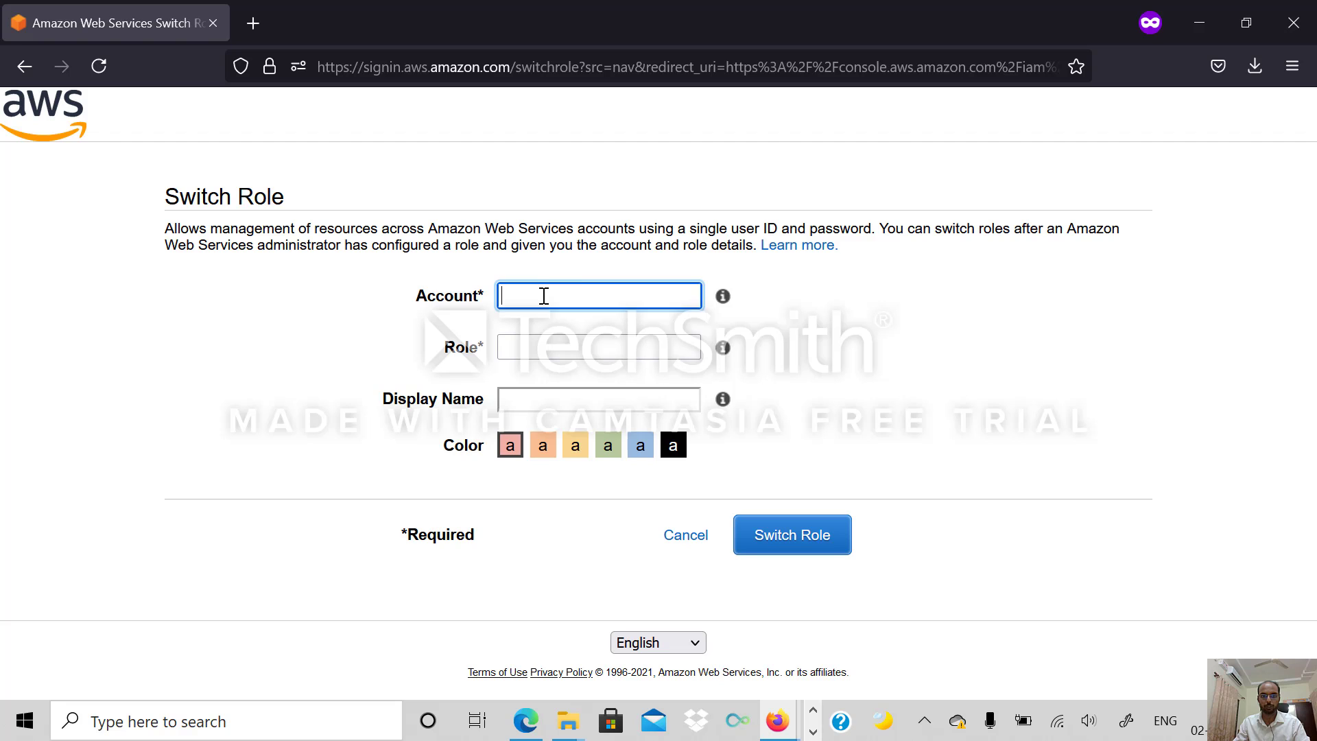
key("ctrl+v")
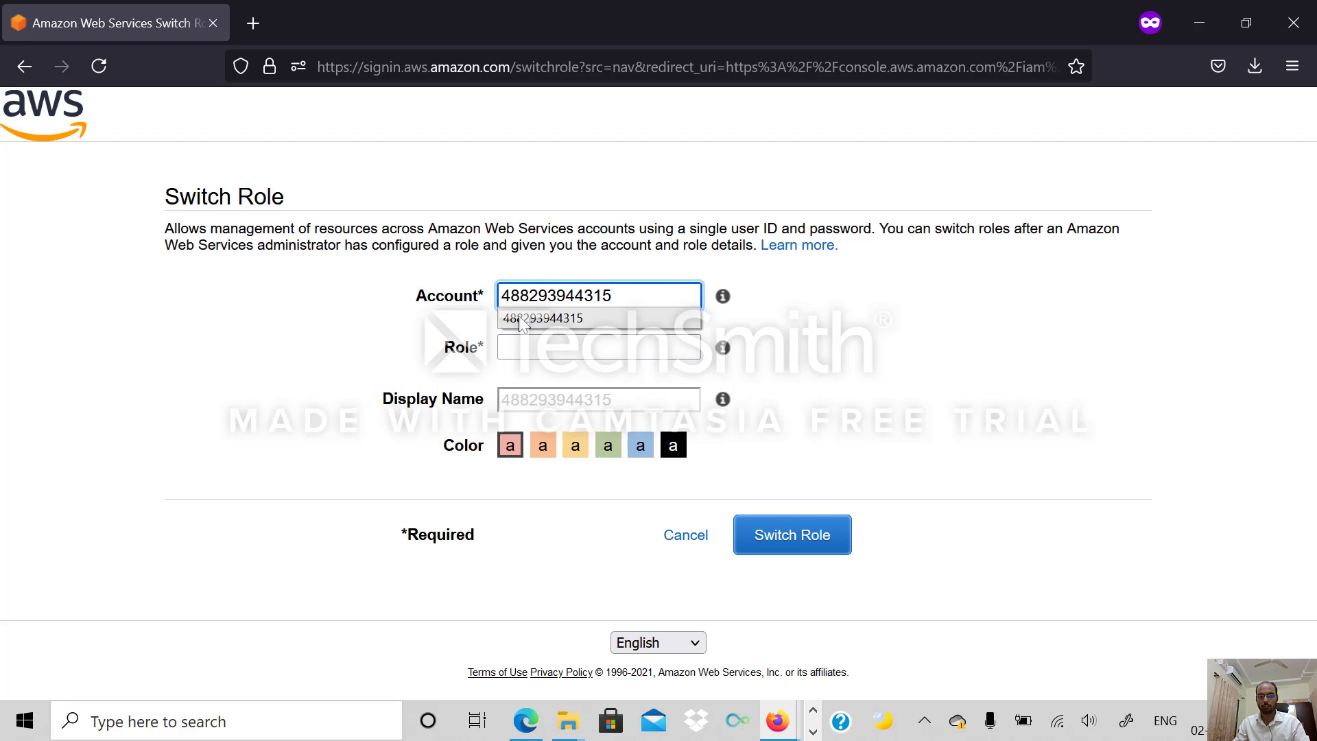
Copy KnowledgeAcademyDemo from the role description in user_1's console and enter it as the Role in the Switch Role form.
left_click(551, 348)
key("alt+Tab")
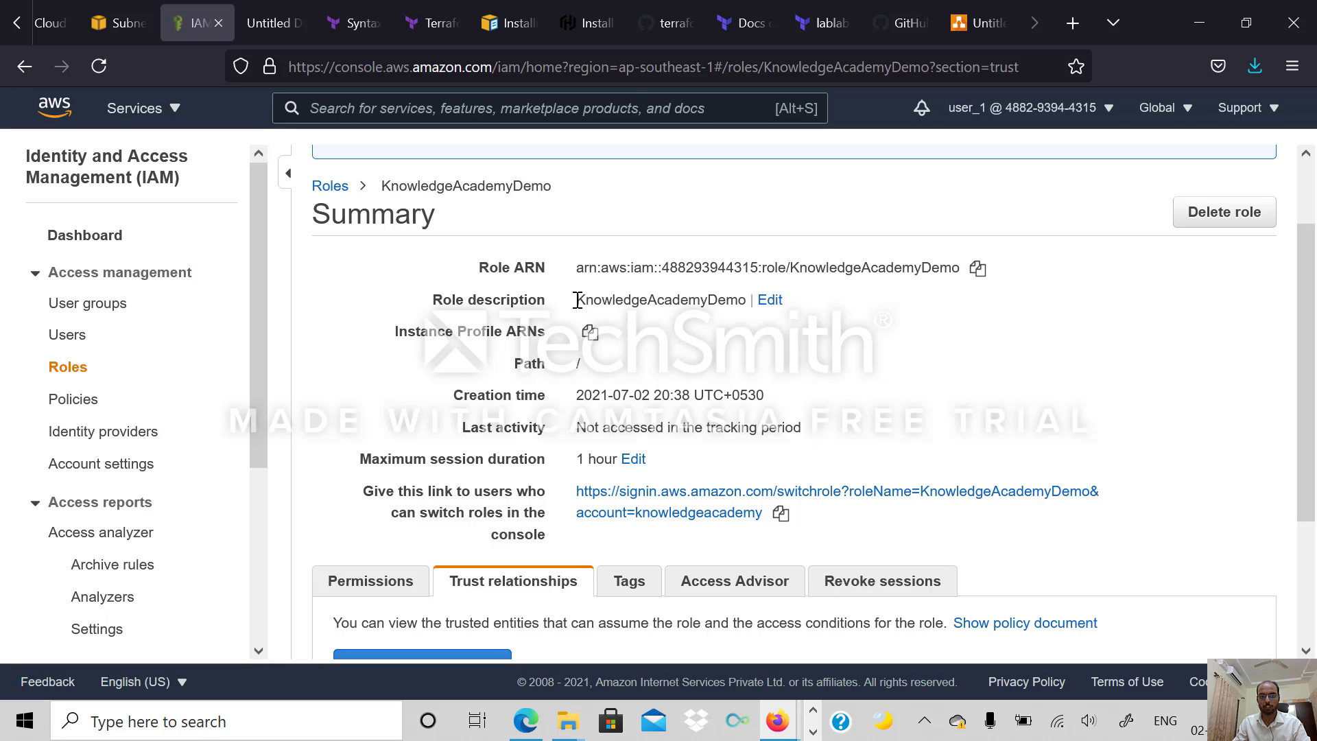
left_click_drag(578, 300, 743, 300)
key("ctrl+c")
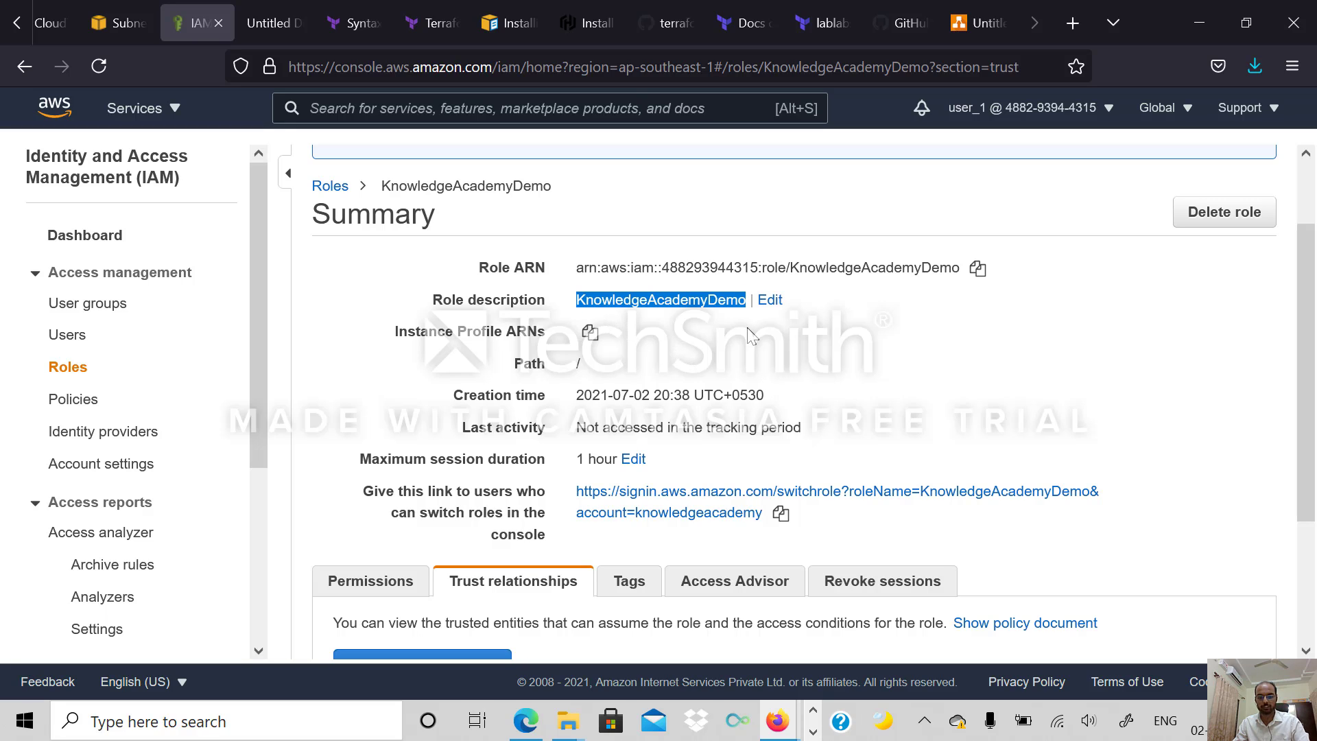
key("alt+Tab")
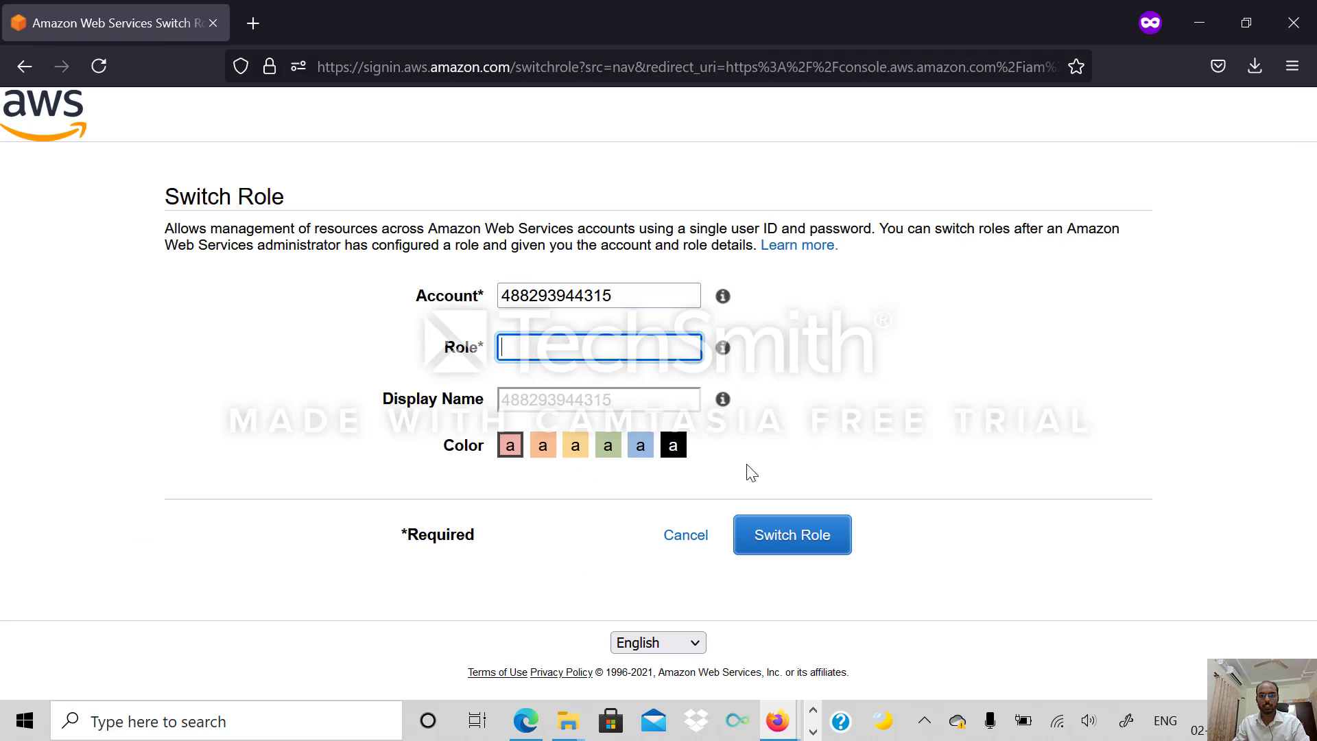
key("ctrl+v")
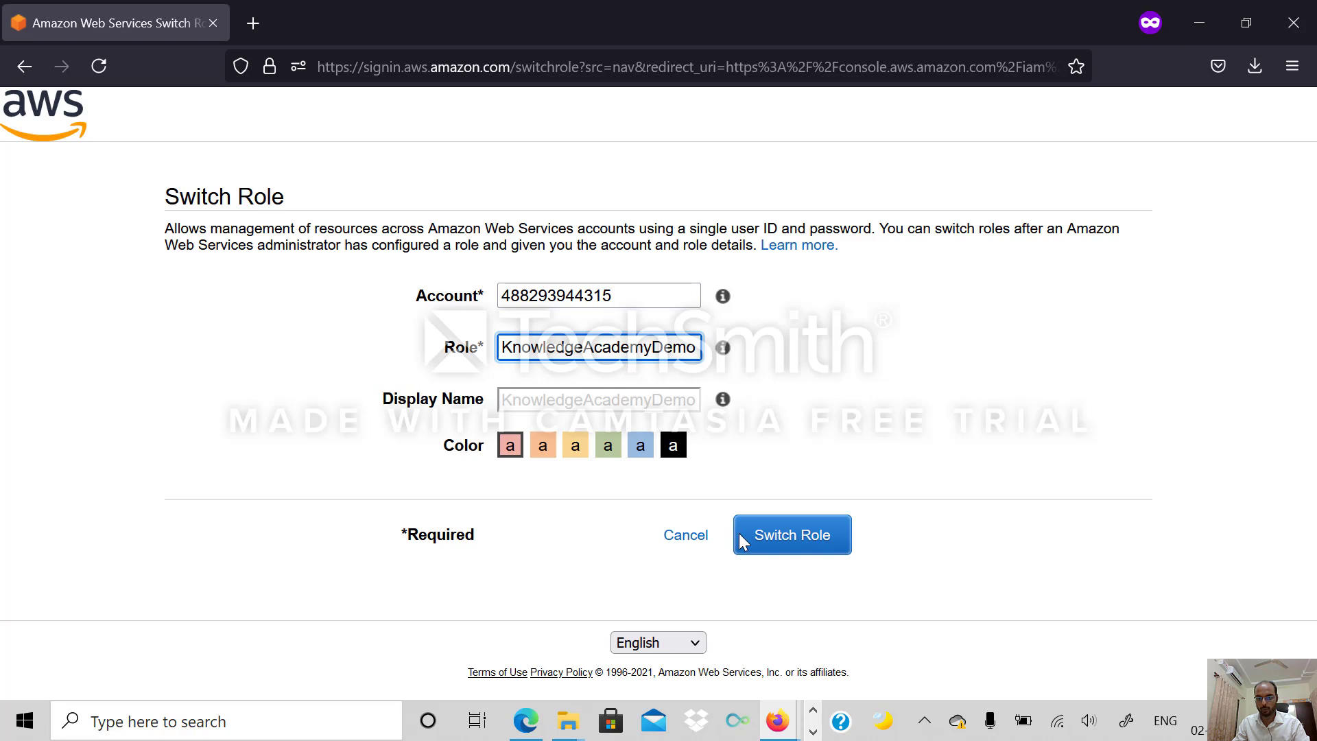
Switch to the role and check the logged-in user, active role and account details of the session.
left_click(812, 536)
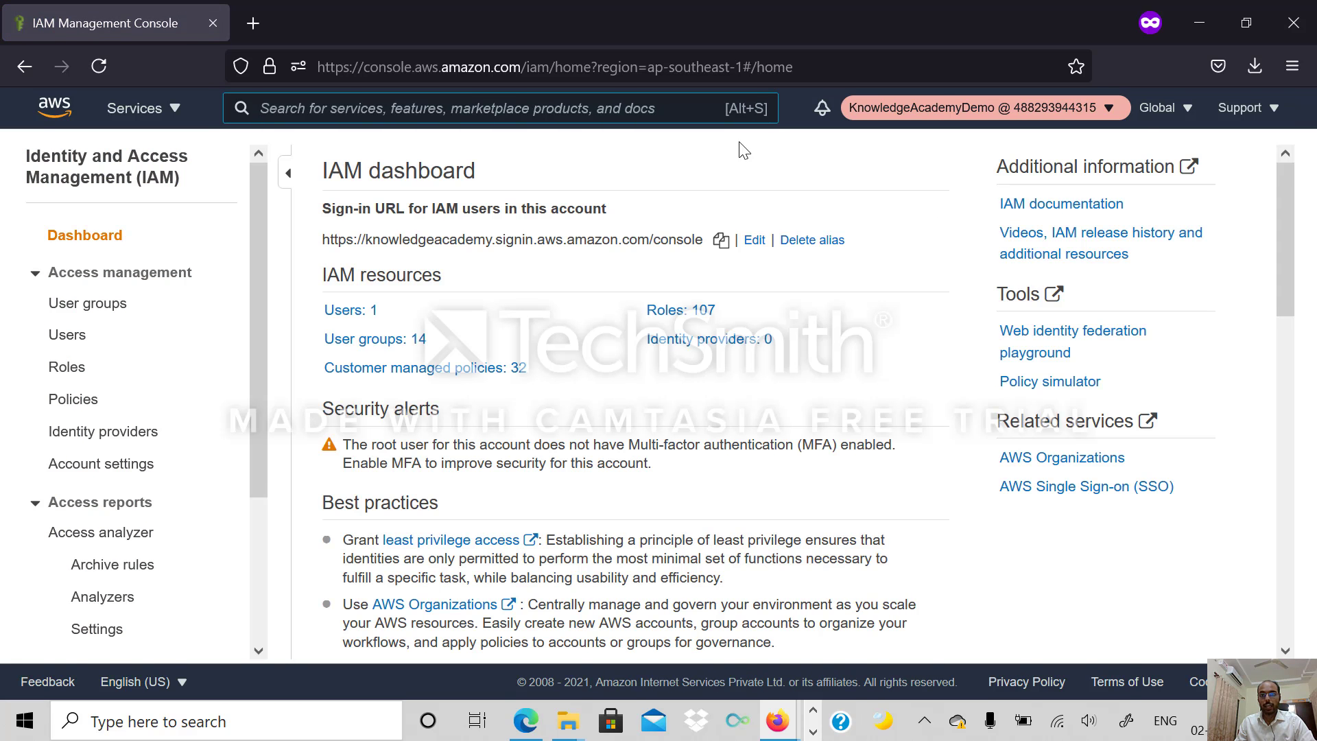
left_click(1109, 109)
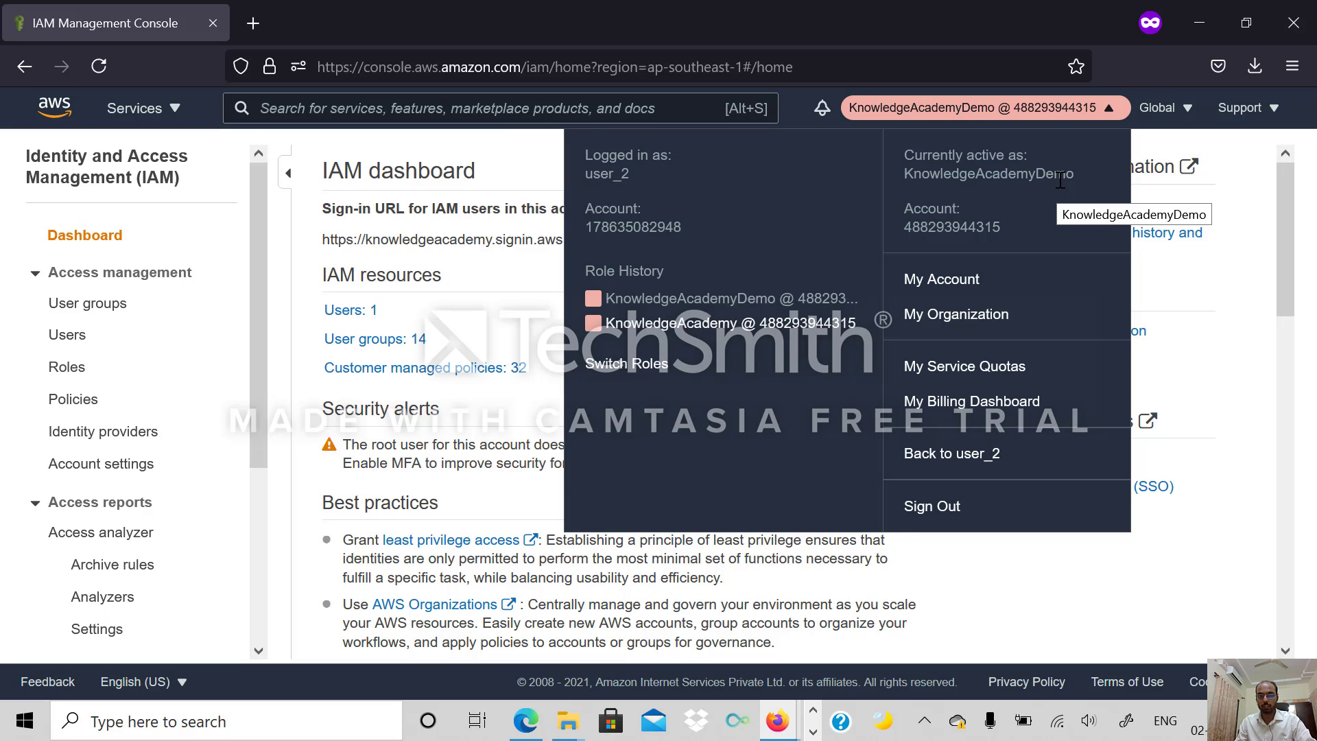
left_click(537, 158)
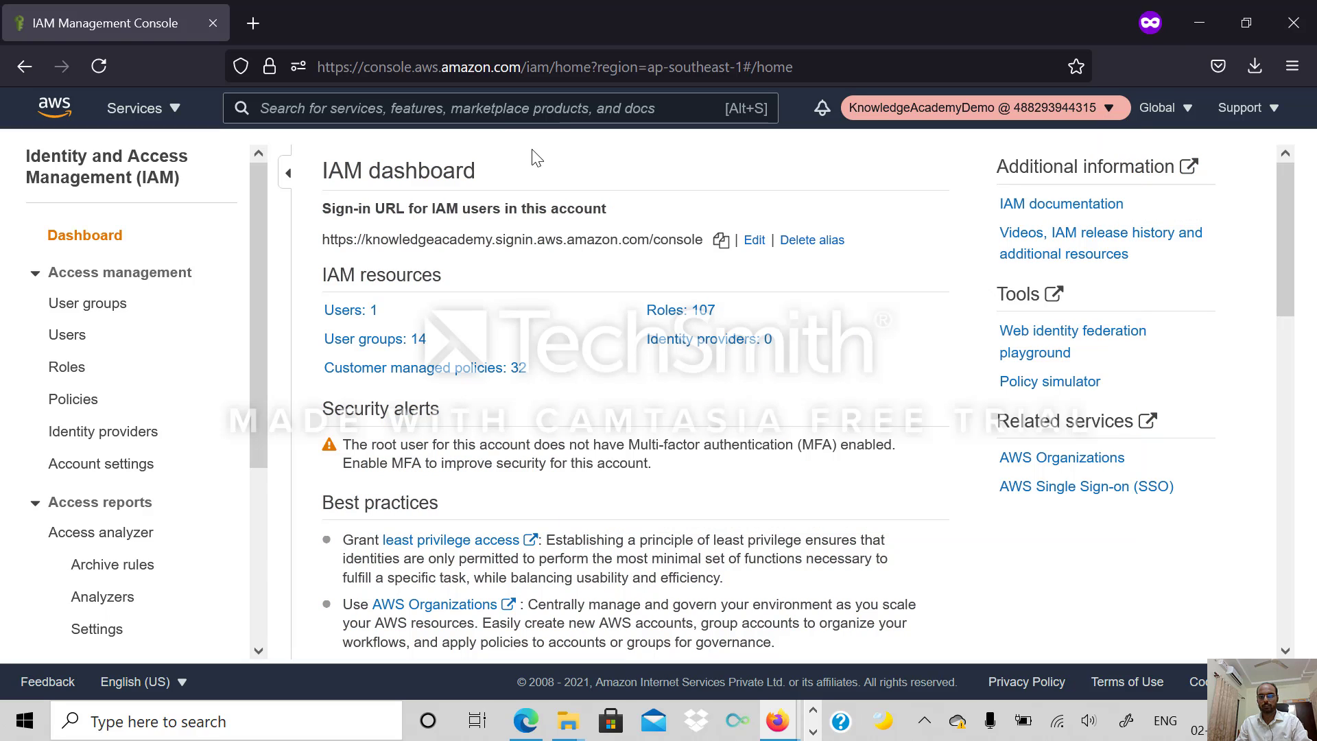